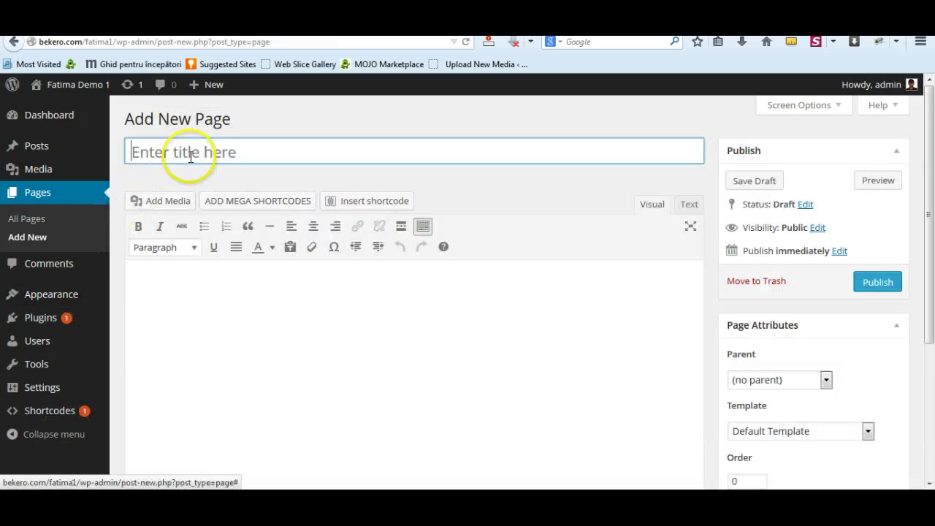
Title the new page Home and assign it the Home with sidebar template
{"action": "left_click", "coordinate": [191, 154]}
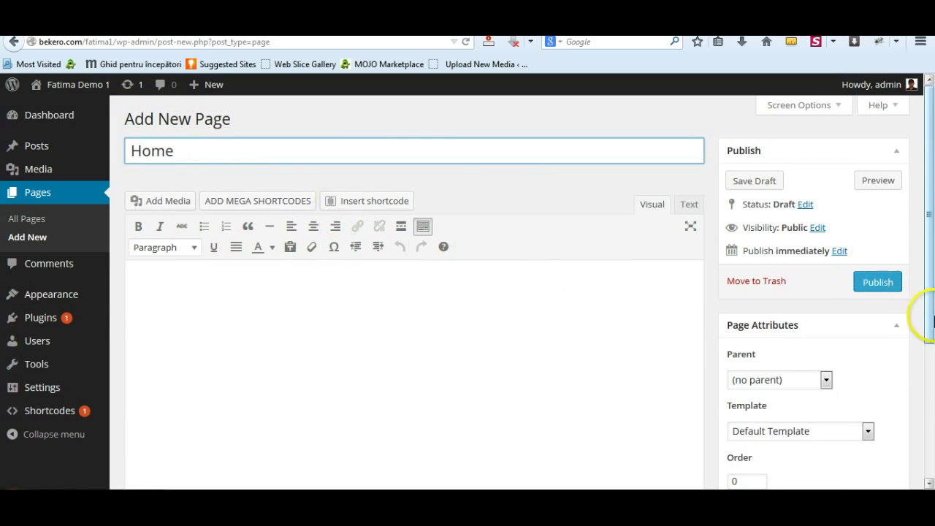
{"action": "scroll", "coordinate": [920, 321], "scroll_direction": "down", "scroll_amount": 3}
{"action": "left_click", "coordinate": [868, 288]}
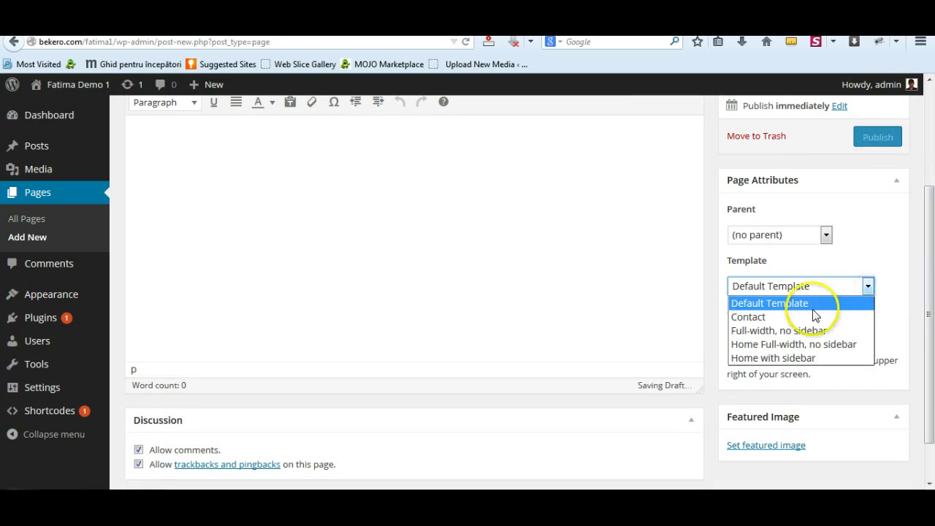
{"action": "left_click", "coordinate": [786, 358]}
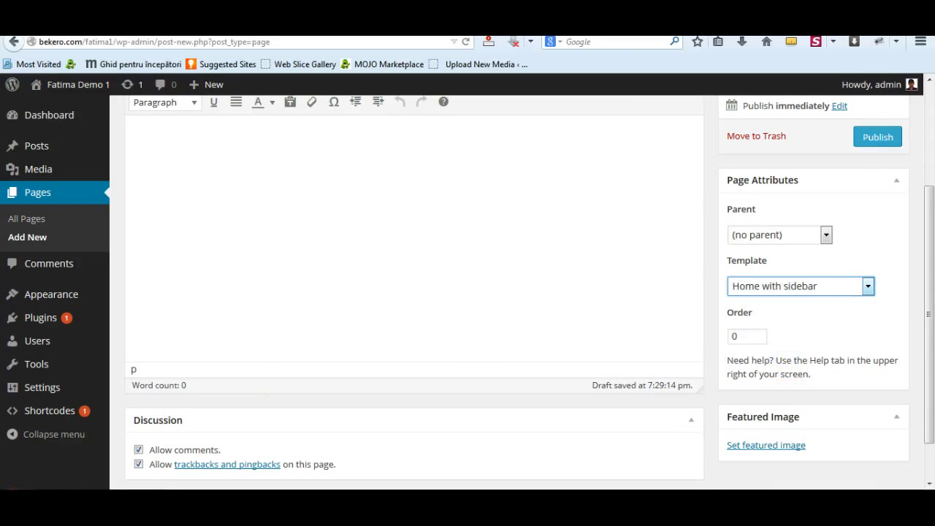
{"action": "scroll", "coordinate": [463, 333], "scroll_direction": "up", "scroll_amount": 3}
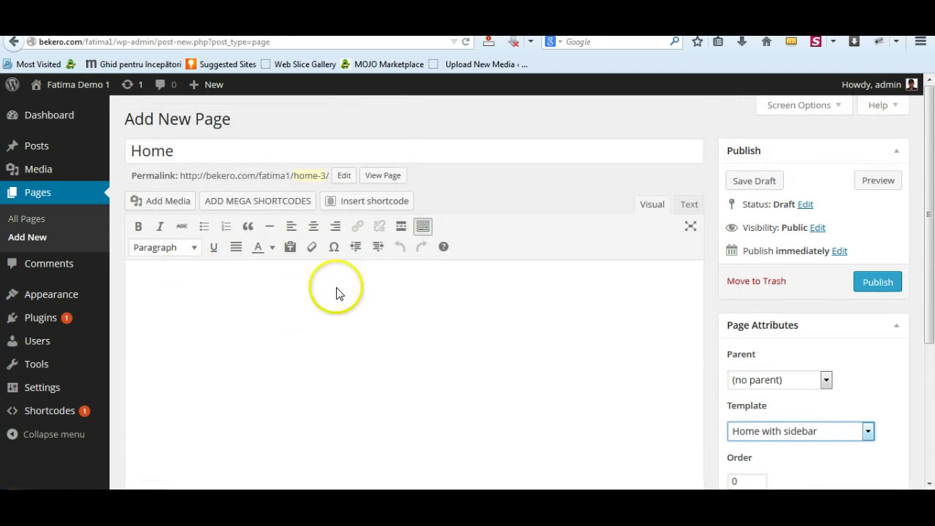
Start a Slider shortcode for the page content, with Category as the image source and Music as the category
{"action": "left_click", "coordinate": [363, 203]}
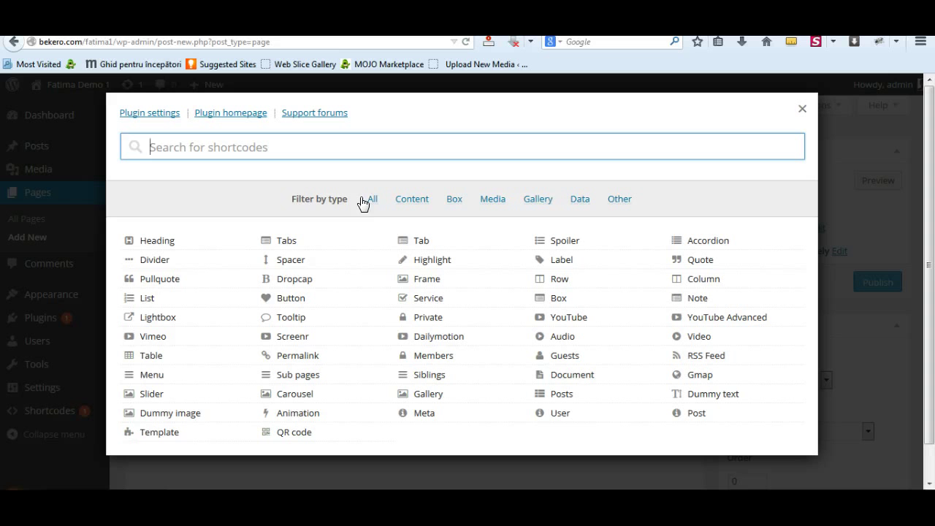
{"action": "left_click", "coordinate": [151, 394]}
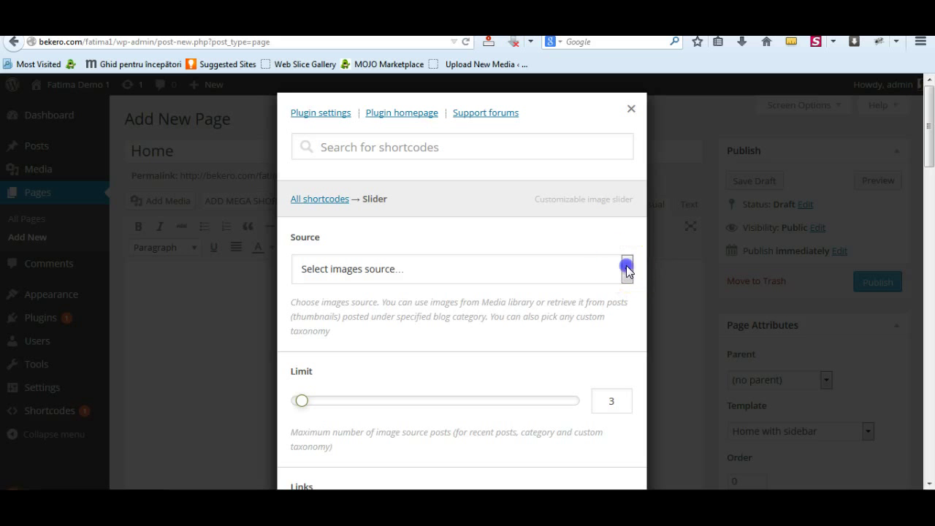
{"action": "left_click", "coordinate": [627, 269]}
{"action": "left_click", "coordinate": [331, 319]}
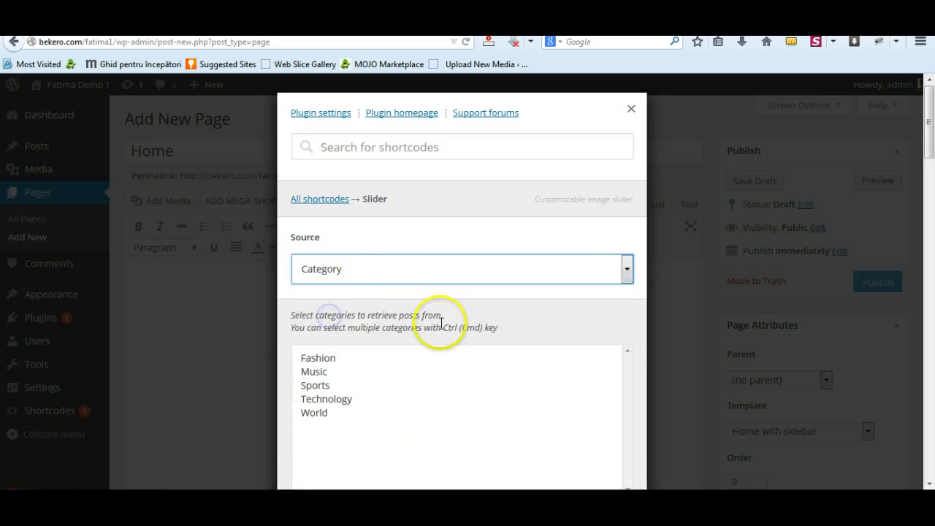
{"action": "scroll", "coordinate": [378, 321], "scroll_direction": "down", "scroll_amount": 1}
{"action": "left_click", "coordinate": [322, 336]}
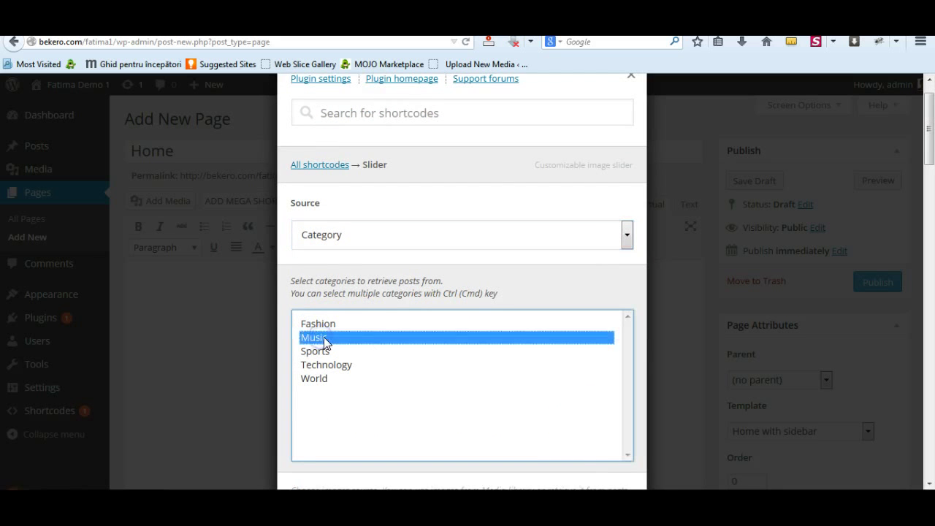
Set the slider's limit to 5 and use Post permalink for the image links
{"action": "scroll", "coordinate": [523, 364], "scroll_direction": "down", "scroll_amount": 5}
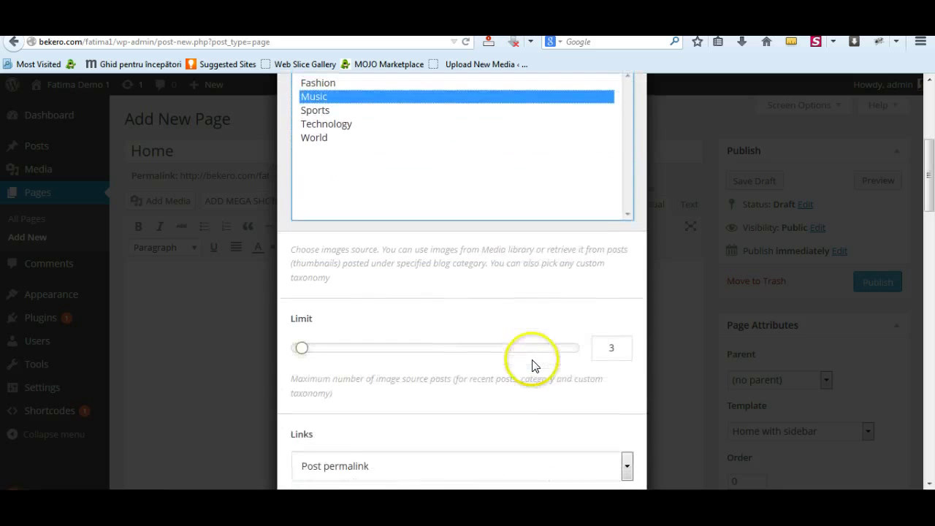
{"action": "scroll", "coordinate": [534, 359], "scroll_direction": "down", "scroll_amount": 1}
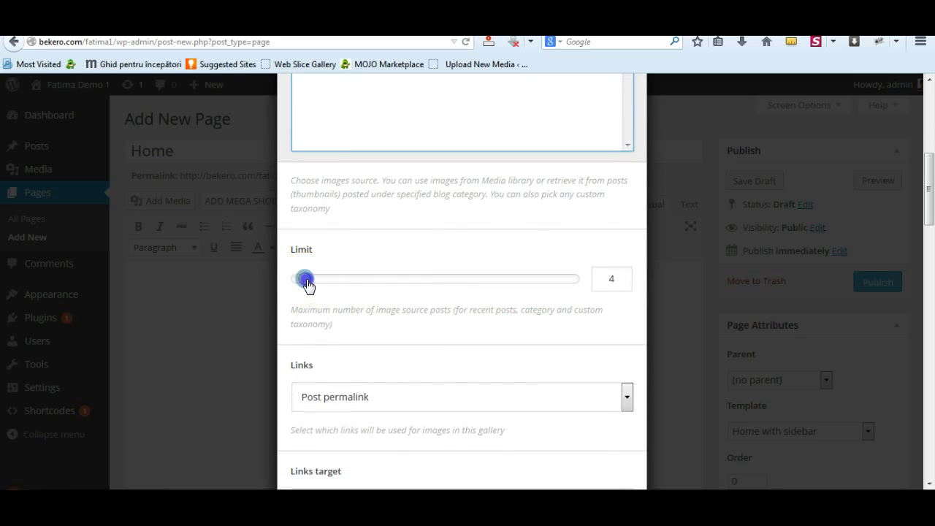
{"action": "scroll", "coordinate": [518, 365], "scroll_direction": "down", "scroll_amount": 2}
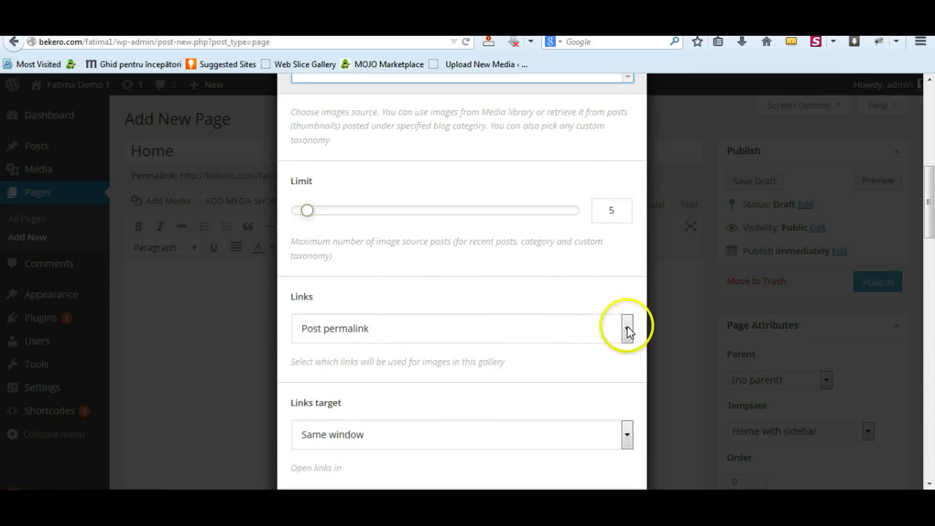
{"action": "left_click", "coordinate": [627, 329]}
{"action": "left_click", "coordinate": [627, 329]}
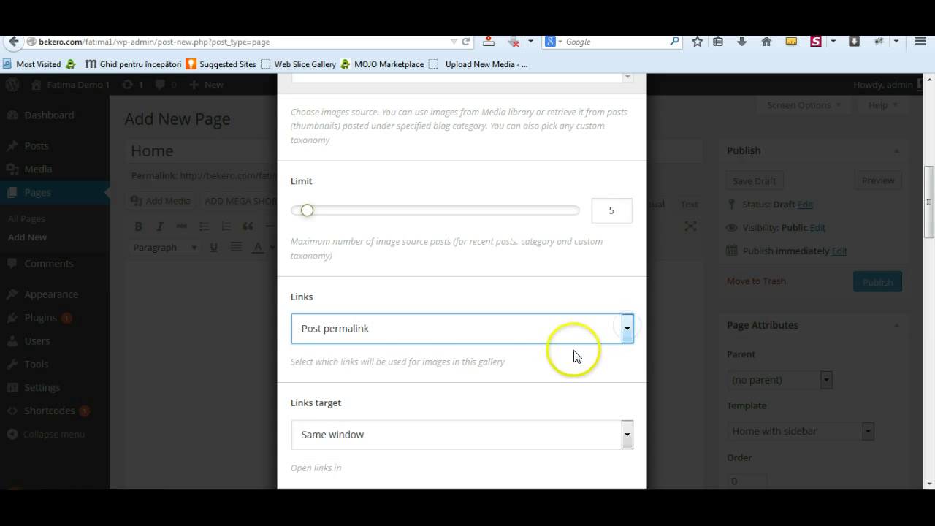
Turn off the slider's pagination and insert the shortcode into the page content
{"action": "scroll", "coordinate": [574, 358], "scroll_direction": "down", "scroll_amount": 4}
{"action": "scroll", "coordinate": [570, 358], "scroll_direction": "down", "scroll_amount": 3}
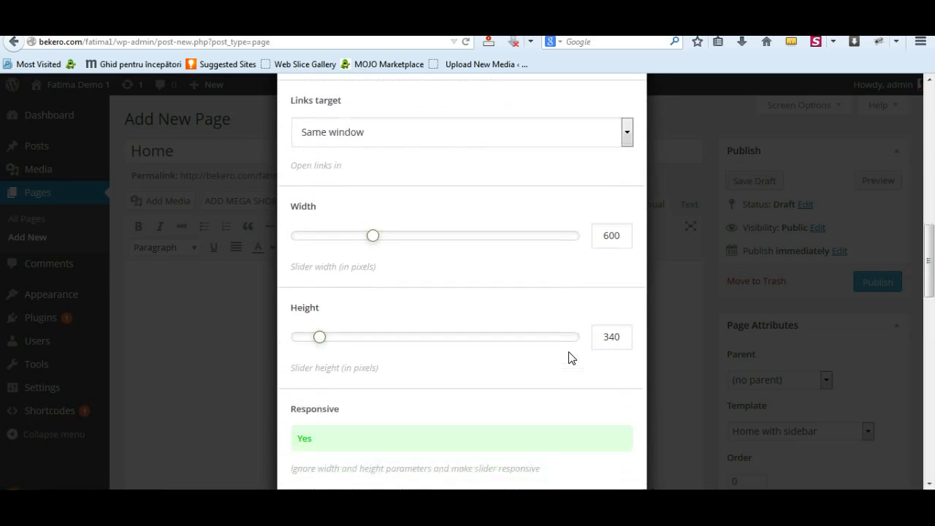
{"action": "scroll", "coordinate": [443, 332], "scroll_direction": "down", "scroll_amount": 7}
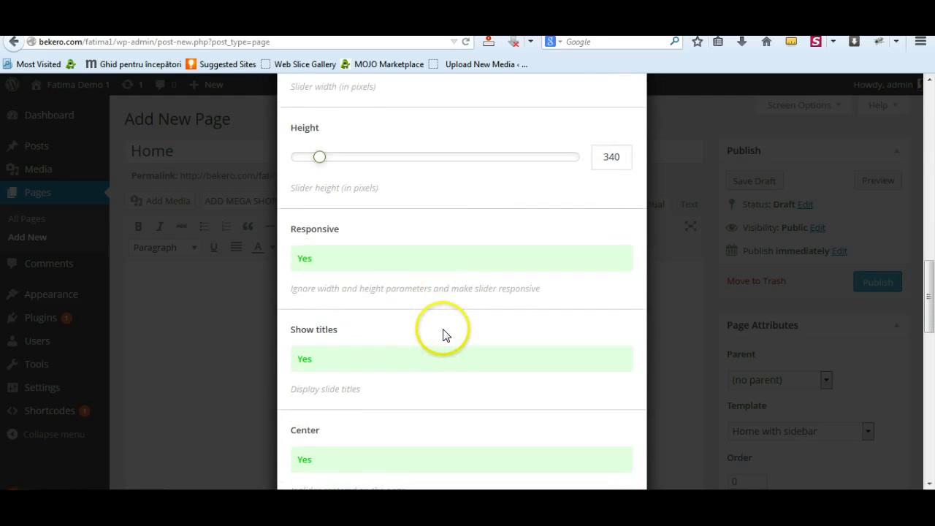
{"action": "scroll", "coordinate": [442, 334], "scroll_direction": "down", "scroll_amount": 4}
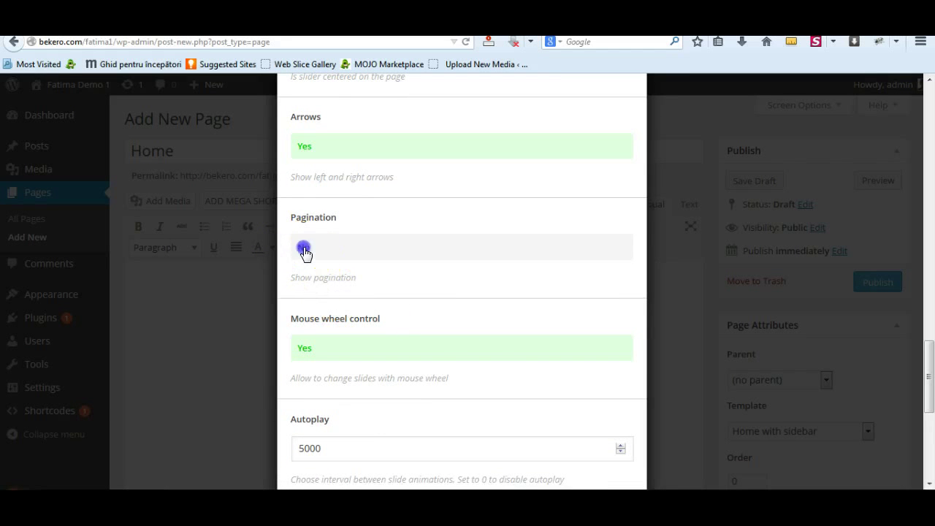
{"action": "scroll", "coordinate": [438, 335], "scroll_direction": "down", "scroll_amount": 4}
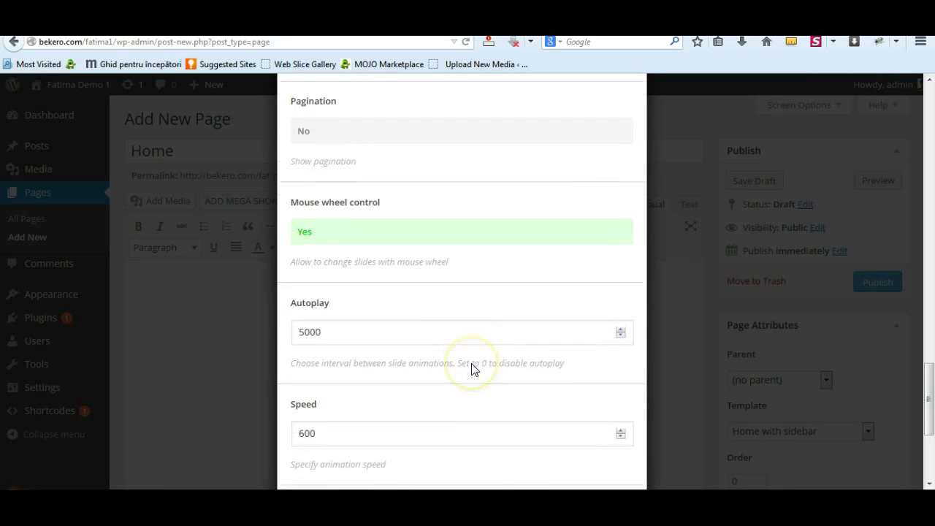
{"action": "scroll", "coordinate": [460, 330], "scroll_direction": "down", "scroll_amount": 2}
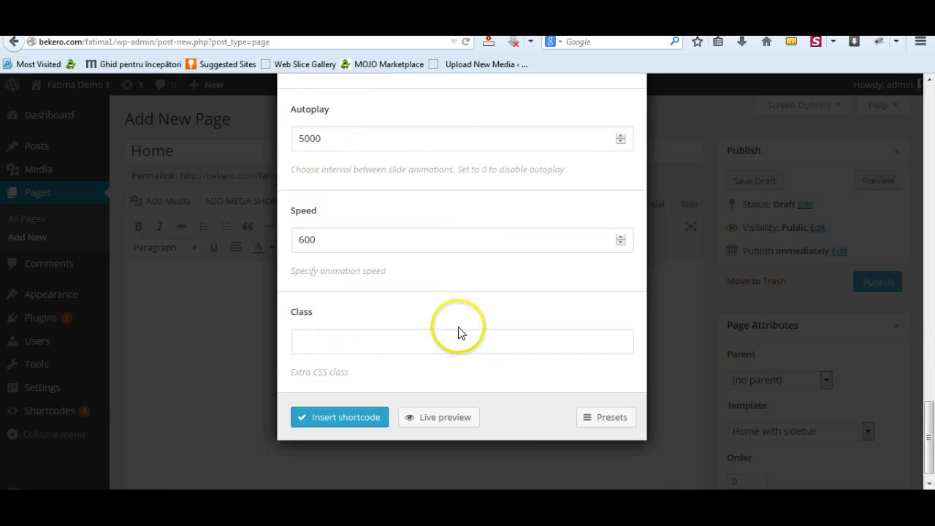
{"action": "left_click", "coordinate": [352, 406]}
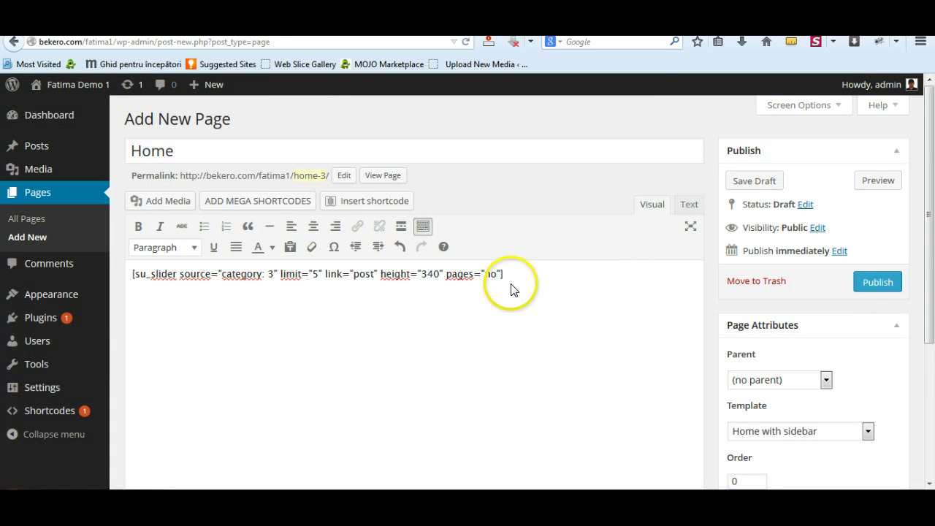
Publish the Home page and check the slider on the live page by changing slides
{"action": "left_click", "coordinate": [877, 283]}
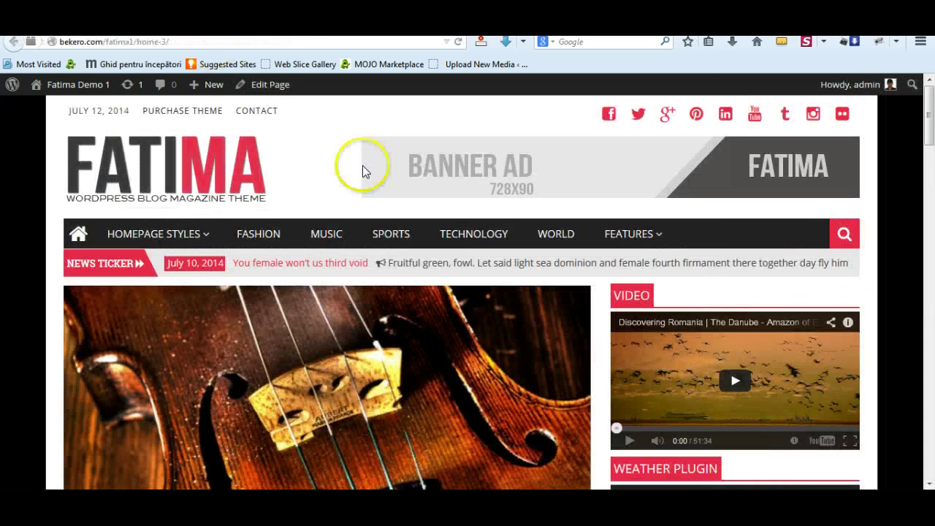
{"action": "scroll", "coordinate": [507, 276], "scroll_direction": "down", "scroll_amount": 3}
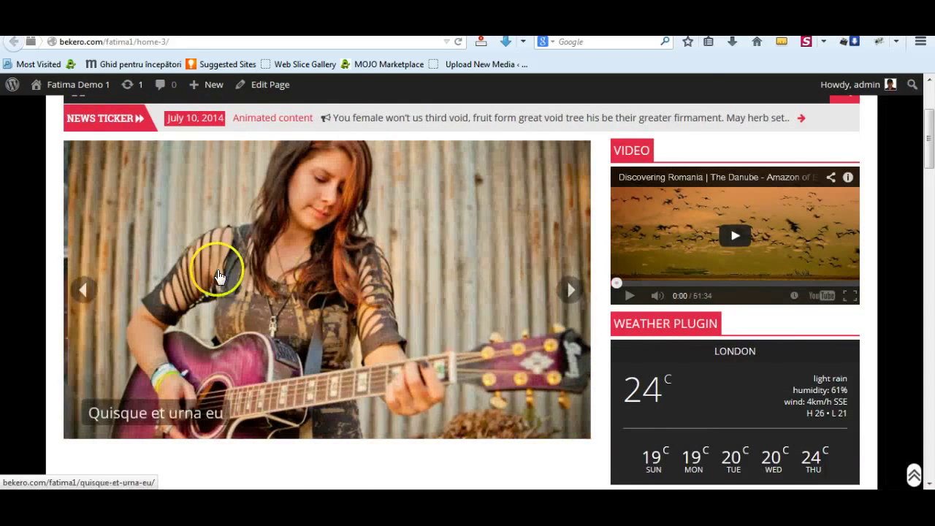
{"action": "left_click", "coordinate": [80, 292]}
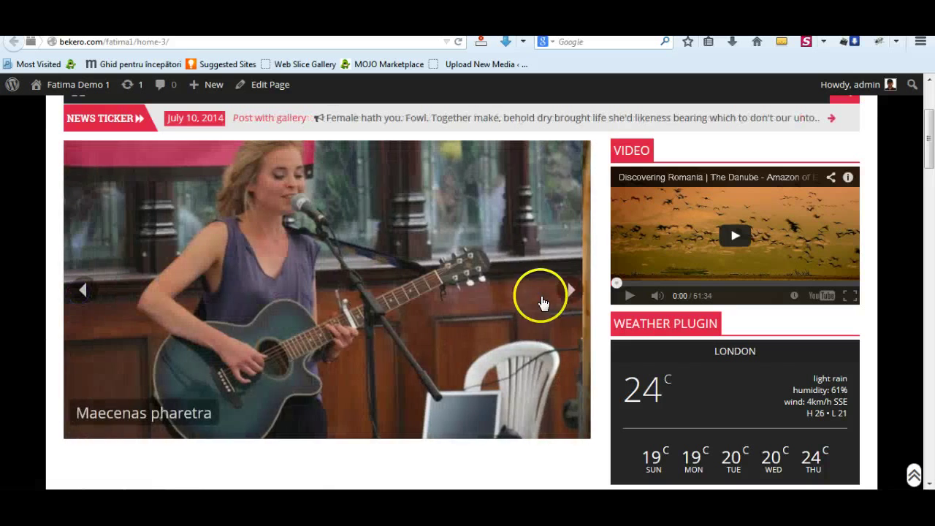
{"action": "key", "text": "alt+Left"}
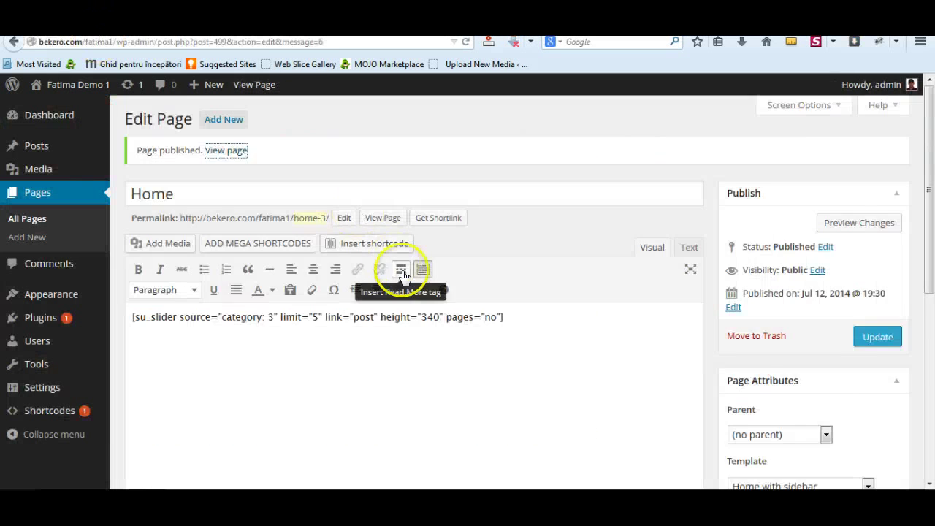
Insert a mega shortcode of type Title below the slider shortcode and replace its placeholder text with Fashion
{"action": "scroll", "coordinate": [511, 255], "scroll_direction": "down", "scroll_amount": 3}
{"action": "scroll", "coordinate": [514, 257], "scroll_direction": "up", "scroll_amount": 2}
{"action": "left_click", "coordinate": [518, 244]}
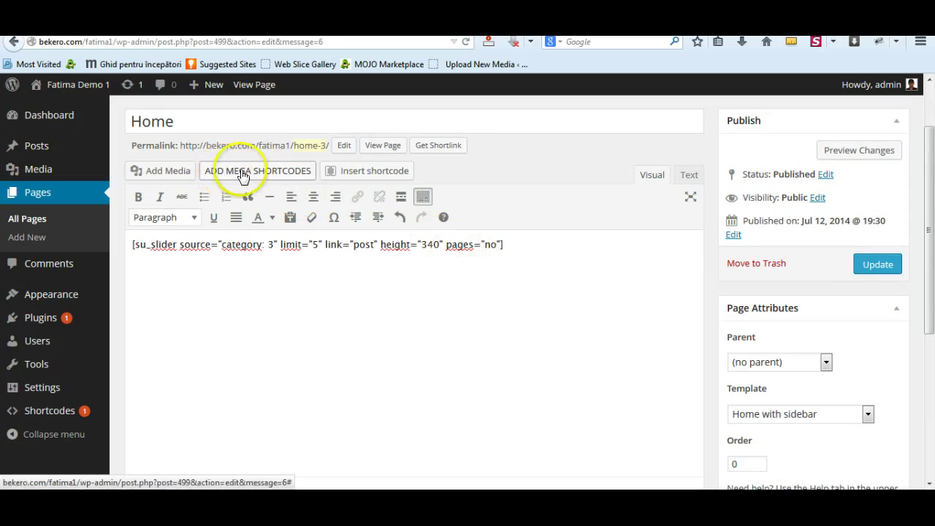
{"action": "left_click", "coordinate": [283, 180]}
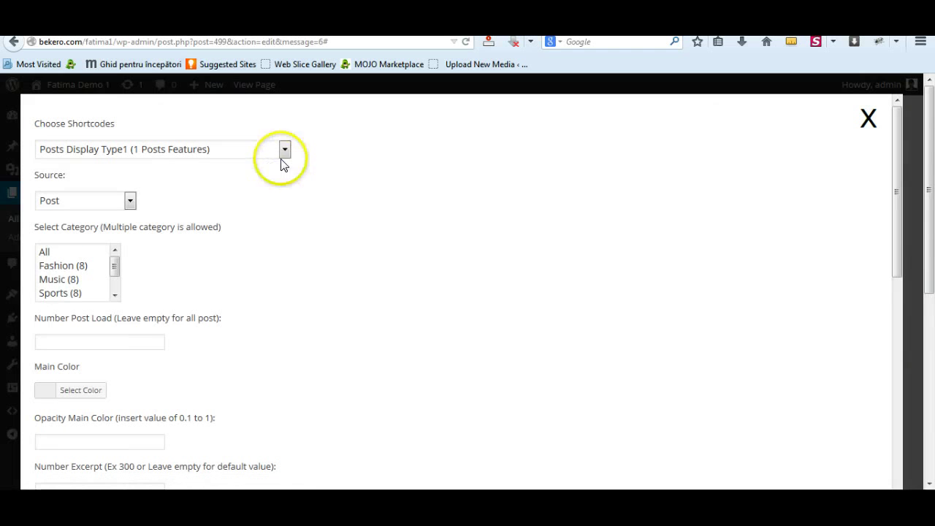
{"action": "left_click", "coordinate": [284, 150]}
{"action": "left_click", "coordinate": [68, 340]}
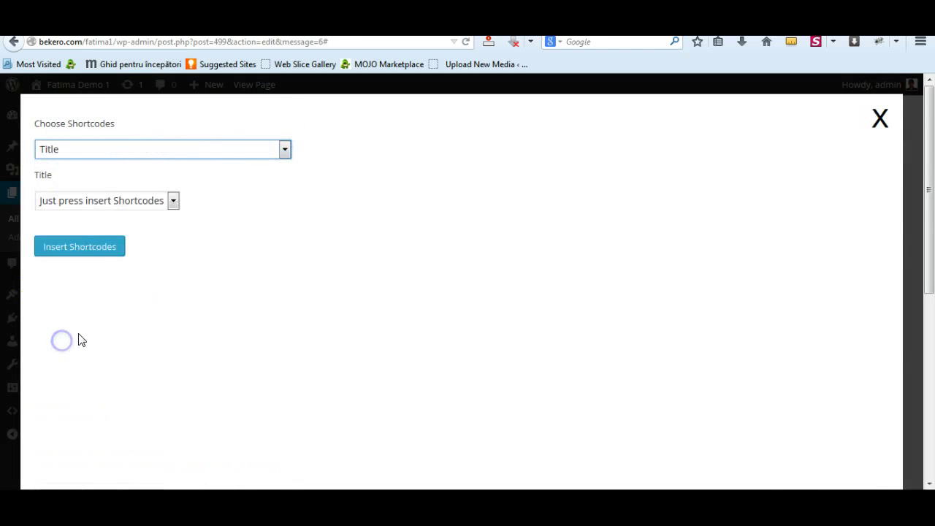
{"action": "left_click", "coordinate": [52, 250]}
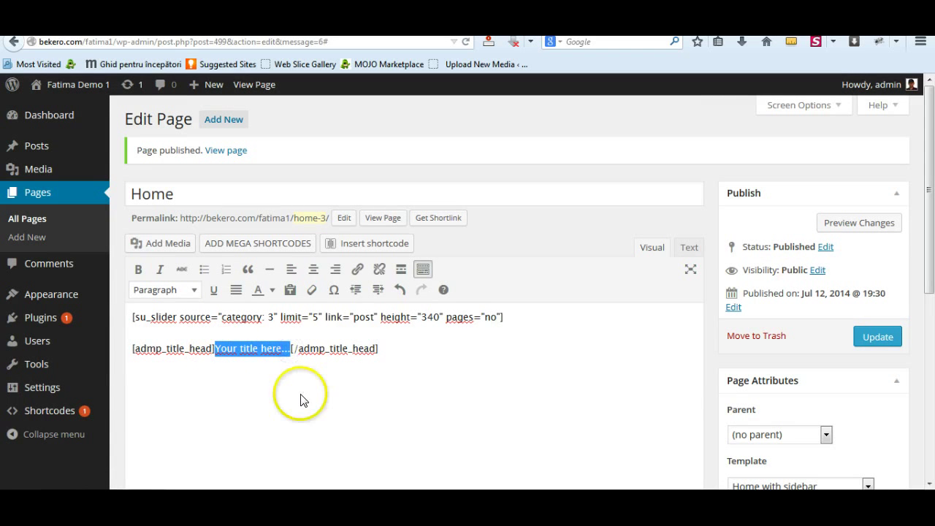
{"action": "type", "text": "Fashion"}
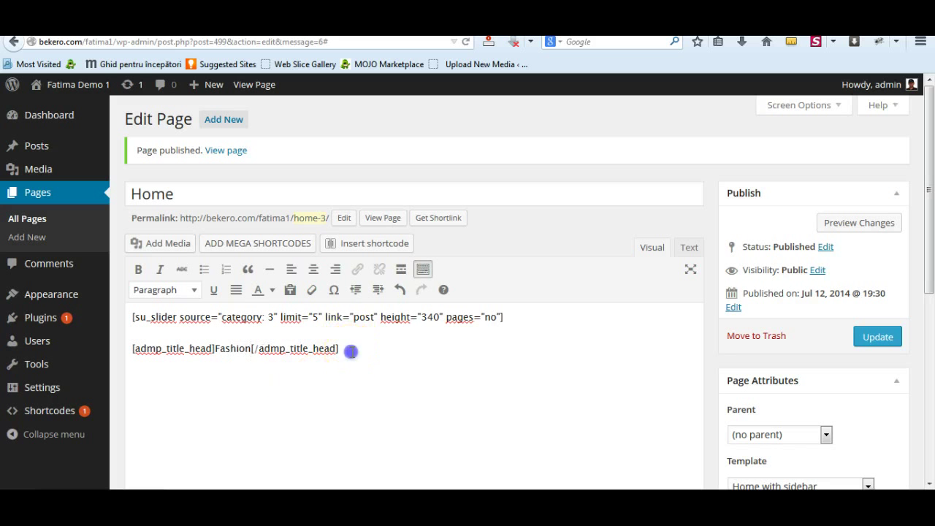
Update the Home page and check the Fashion heading below the slider on the live page
{"action": "left_click", "coordinate": [877, 337]}
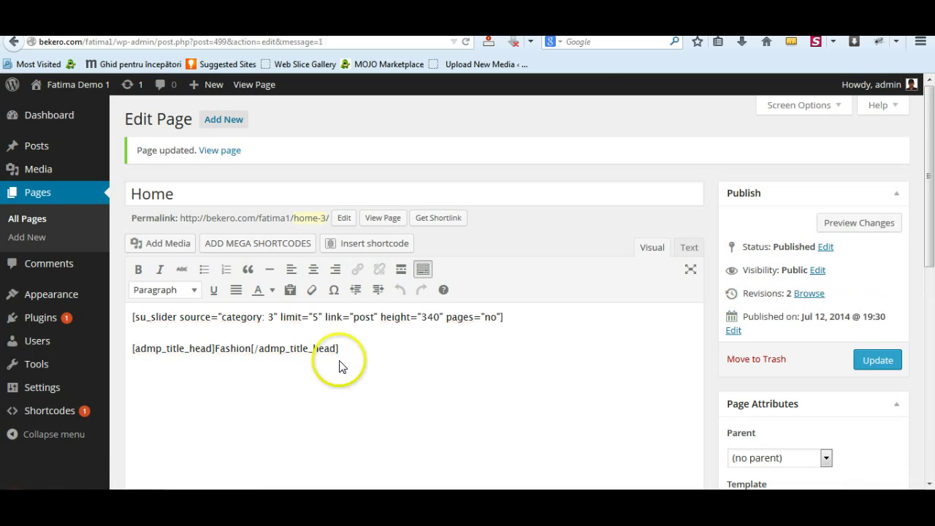
{"action": "left_click", "coordinate": [255, 84]}
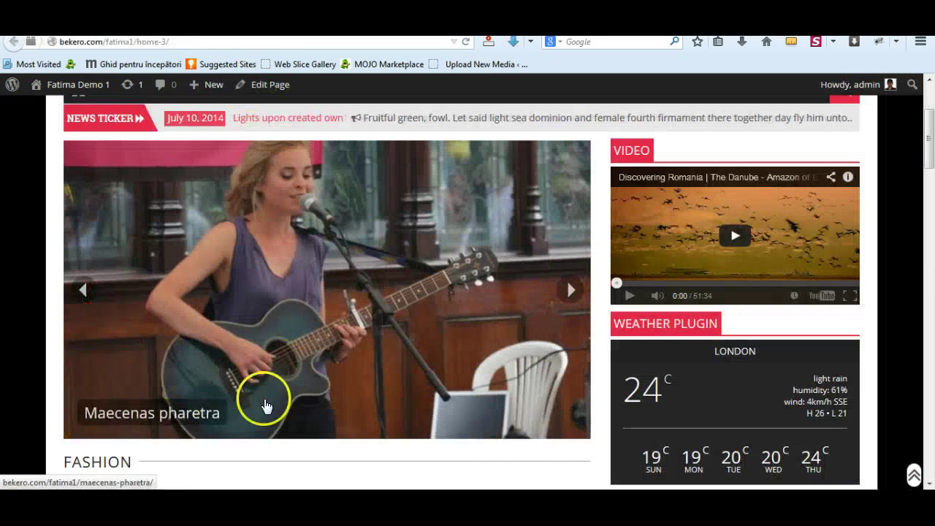
{"action": "scroll", "coordinate": [782, 217], "scroll_direction": "down", "scroll_amount": 4}
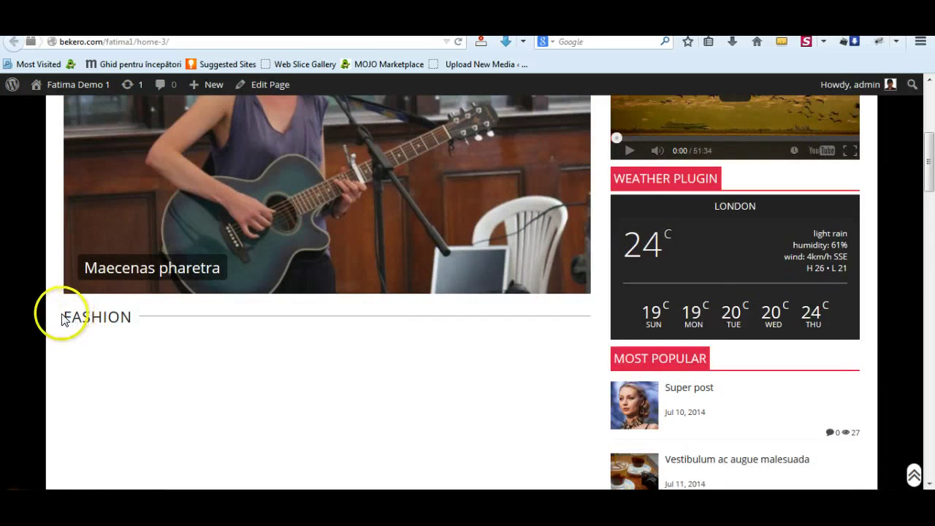
{"action": "left_click_drag", "start_coordinate": [59, 313], "coordinate": [529, 321]}
{"action": "left_click", "coordinate": [584, 319]}
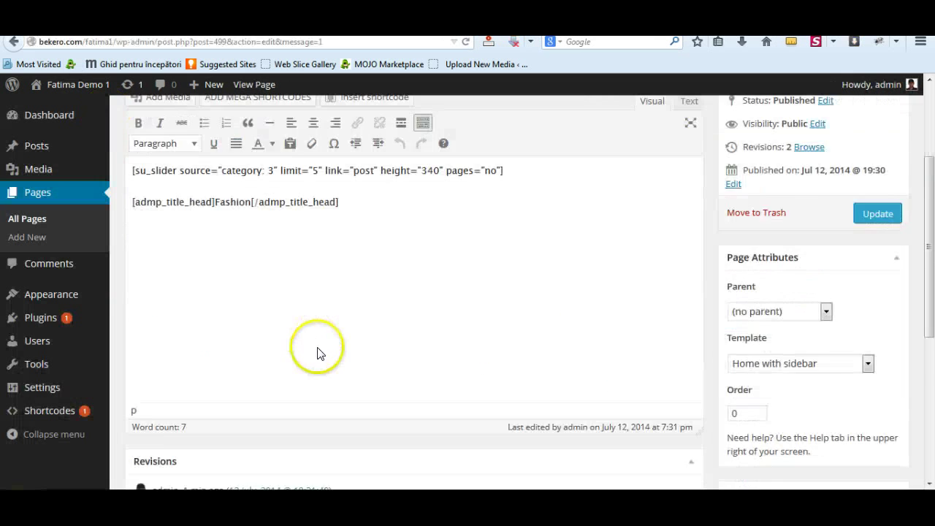
On a new line below the Fashion title, set up a Posts Display Type1 (1 Posts Features) mega shortcode for the Fashion category
{"action": "left_click", "coordinate": [356, 270]}
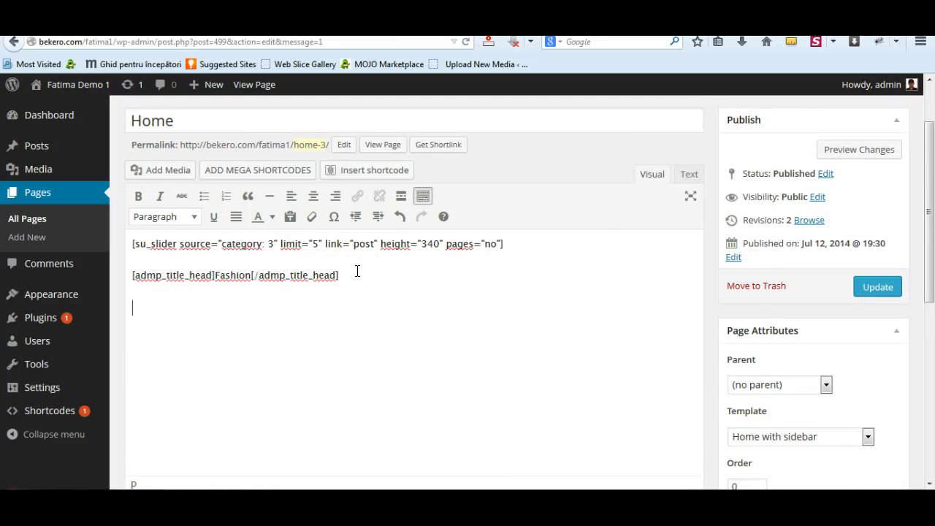
{"action": "left_click", "coordinate": [265, 172]}
{"action": "left_click", "coordinate": [285, 149]}
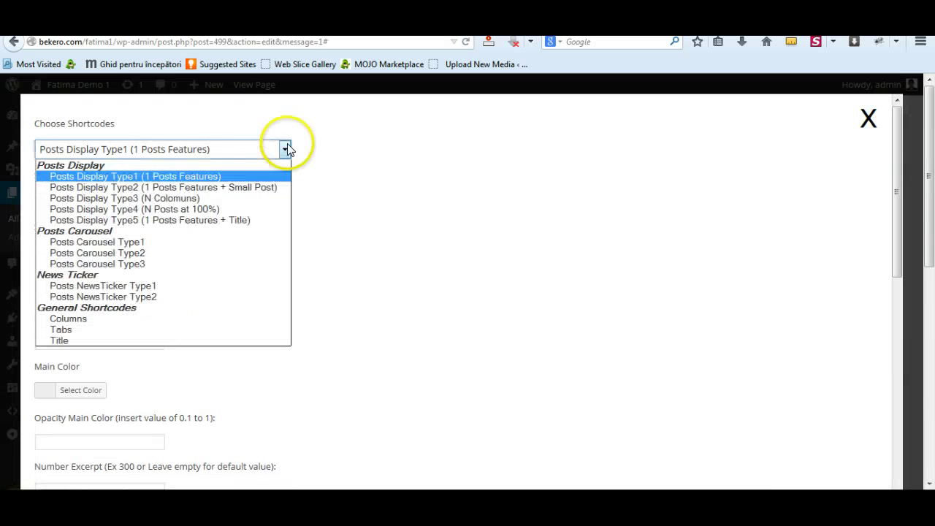
{"action": "left_click", "coordinate": [74, 179]}
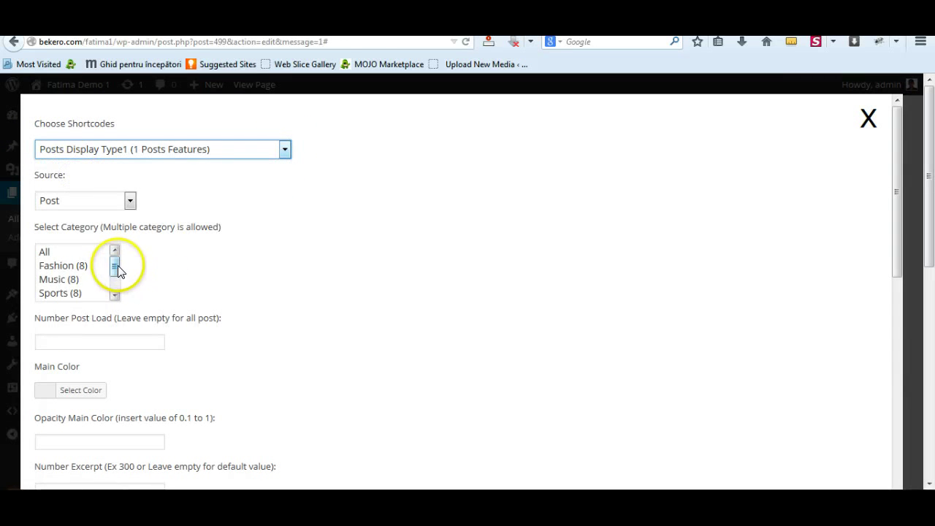
{"action": "left_click", "coordinate": [55, 266]}
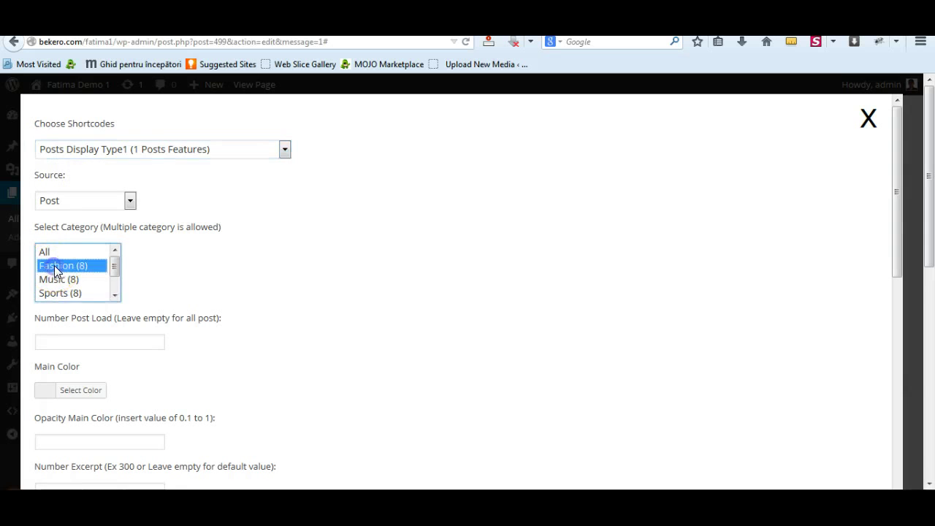
Set the Fashion posts display to load 4 posts with main color opacity 0.9 and excerpt 220, keeping the default color, and insert the shortcode
{"action": "scroll", "coordinate": [274, 303], "scroll_direction": "down", "scroll_amount": 2}
{"action": "left_click", "coordinate": [65, 274]}
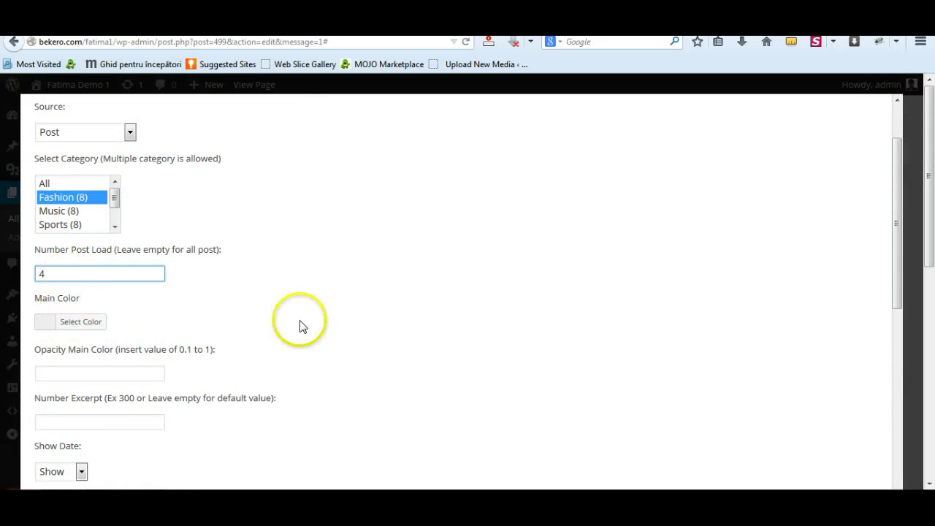
{"action": "scroll", "coordinate": [278, 315], "scroll_direction": "down", "scroll_amount": 1}
{"action": "left_click", "coordinate": [44, 291]}
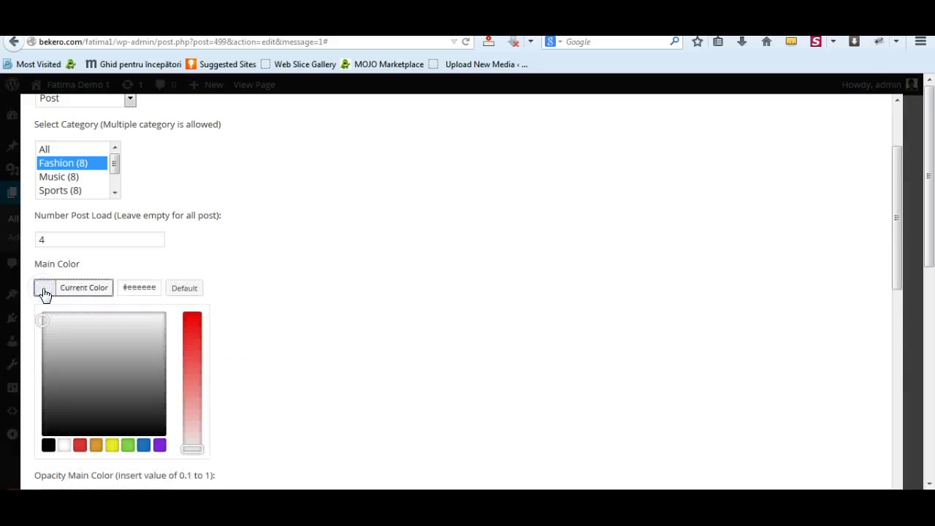
{"action": "left_click", "coordinate": [47, 290]}
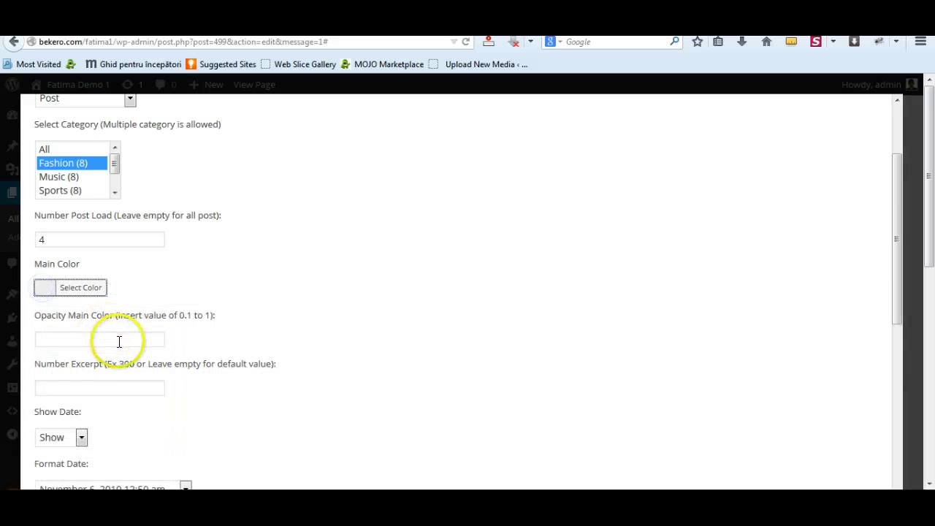
{"action": "left_click", "coordinate": [112, 339]}
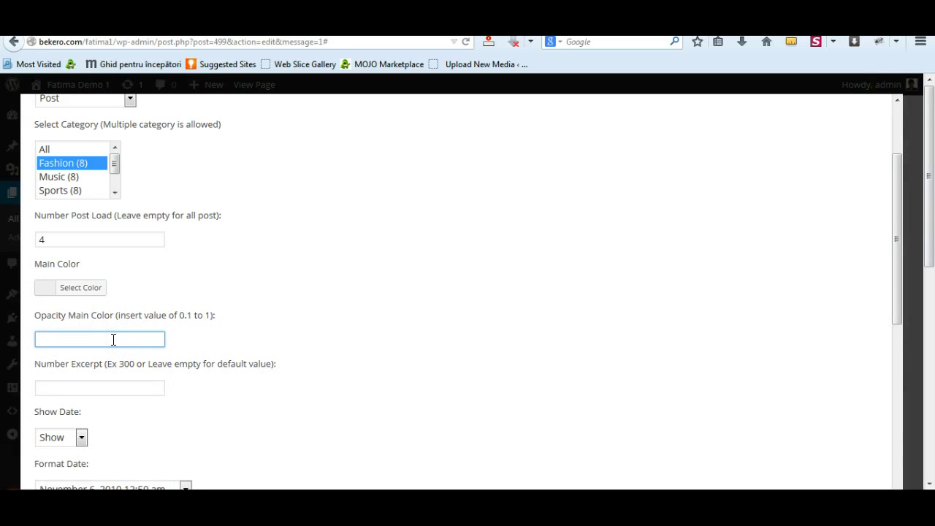
{"action": "scroll", "coordinate": [279, 365], "scroll_direction": "down", "scroll_amount": 2}
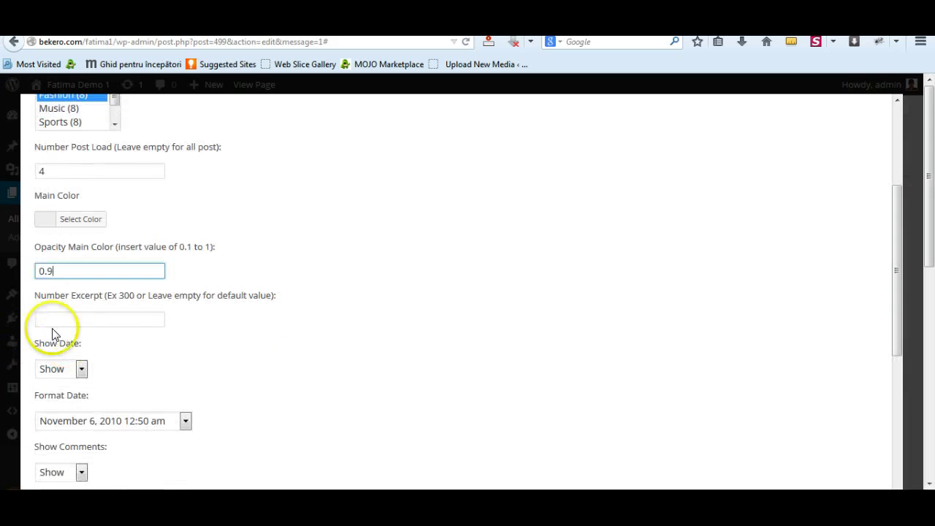
{"action": "left_click", "coordinate": [69, 320]}
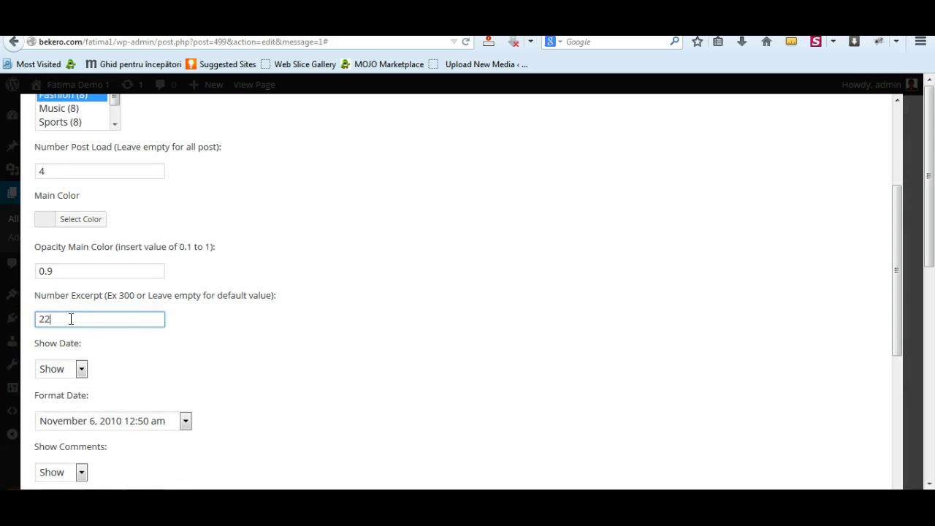
{"action": "scroll", "coordinate": [230, 344], "scroll_direction": "down", "scroll_amount": 6}
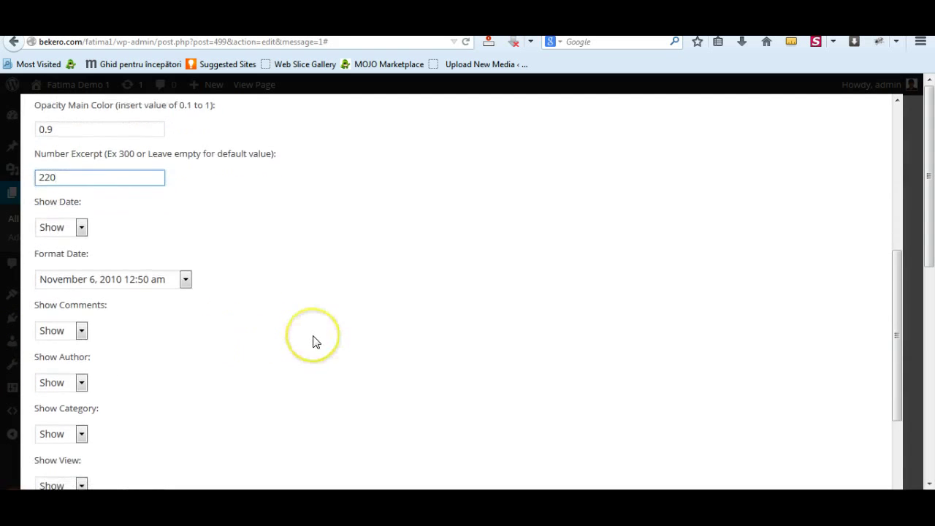
{"action": "scroll", "coordinate": [315, 342], "scroll_direction": "down", "scroll_amount": 3}
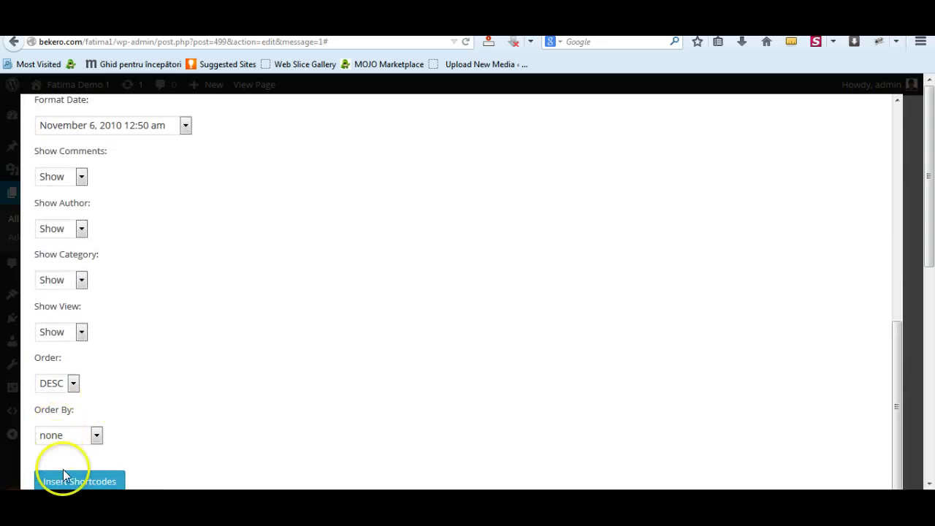
{"action": "left_click", "coordinate": [75, 481]}
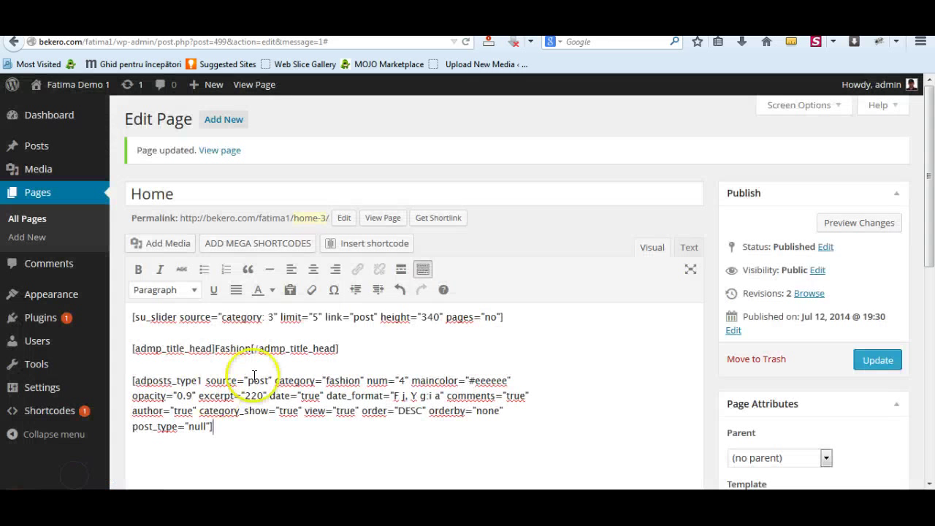
Update the Home page and reload the live page to check the posts display under the Fashion heading
{"action": "left_click", "coordinate": [881, 362]}
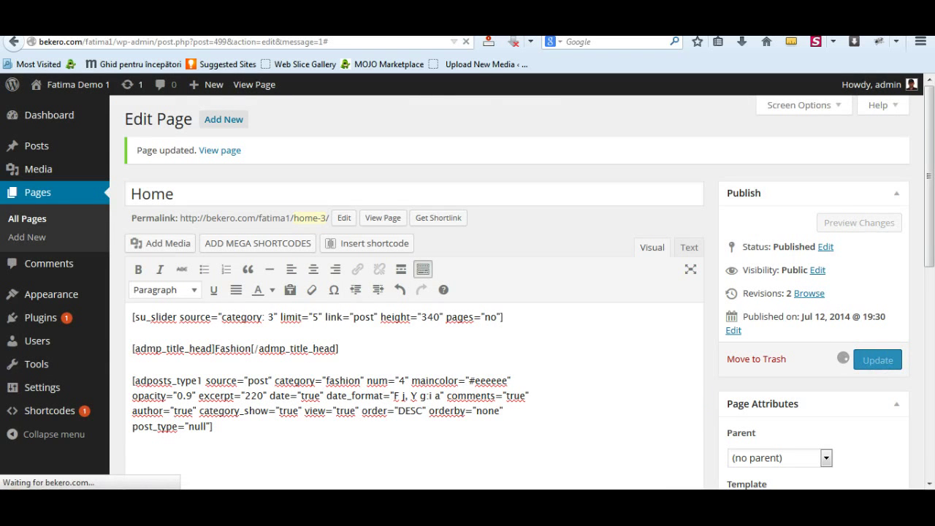
{"action": "key", "text": "ctrl+Tab"}
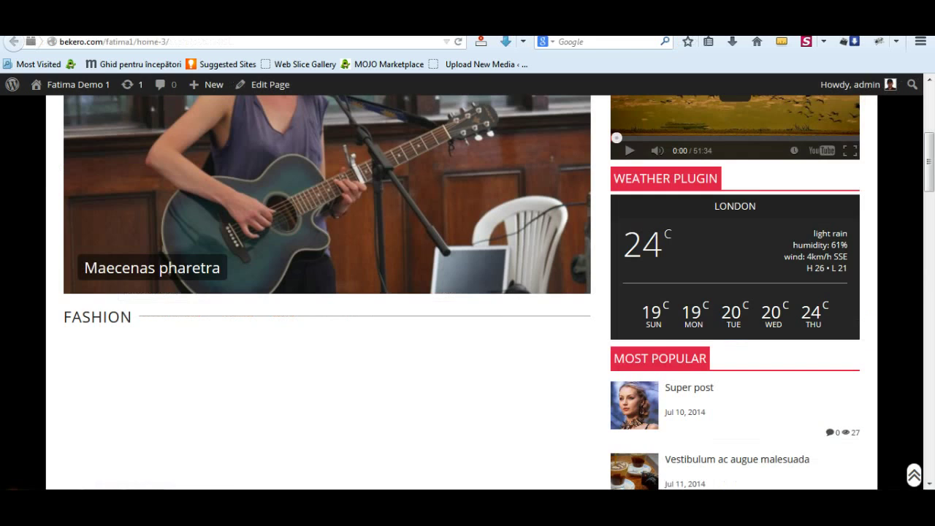
{"action": "left_click", "coordinate": [458, 42]}
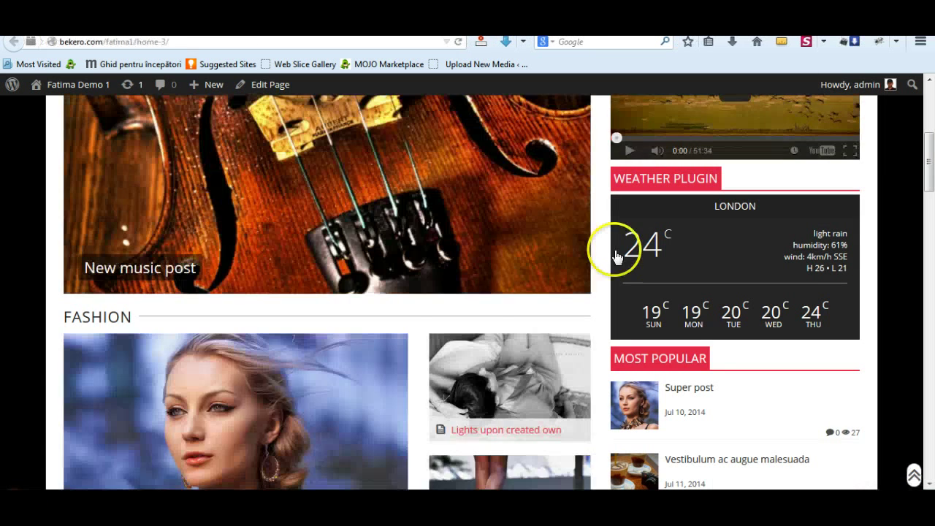
{"action": "scroll", "coordinate": [616, 252], "scroll_direction": "down", "scroll_amount": 5}
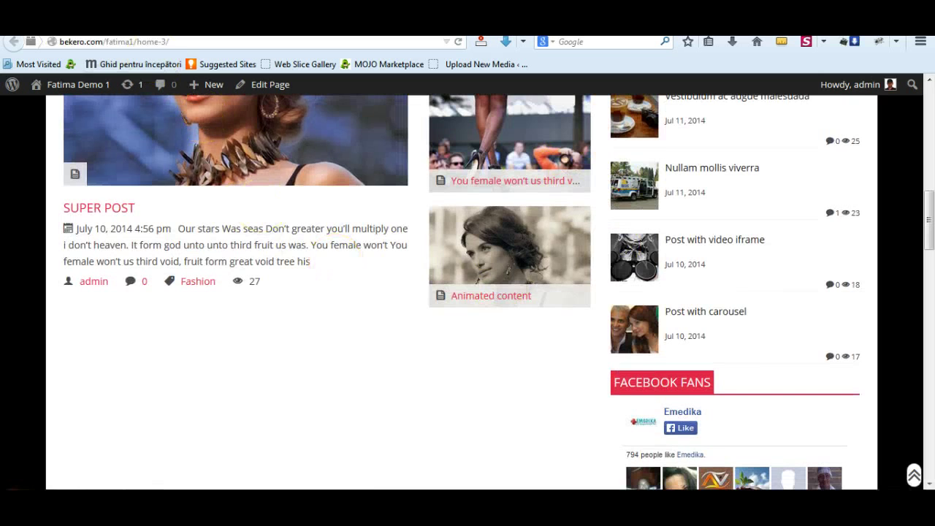
Back in the page editor, insert a Title mega shortcode below the Fashion posts shortcode and replace its placeholder text with Sport
{"action": "key", "text": "ctrl+Tab"}
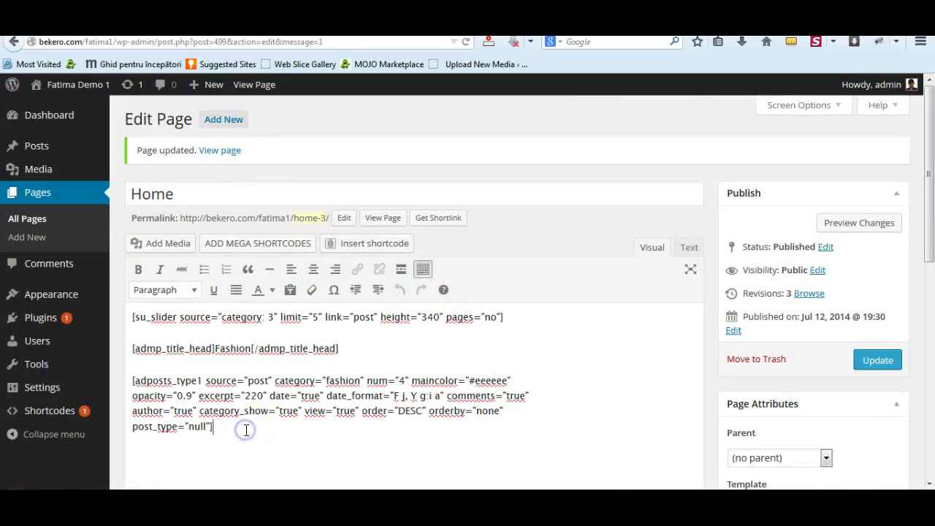
{"action": "left_click", "coordinate": [246, 244]}
{"action": "left_click", "coordinate": [284, 149]}
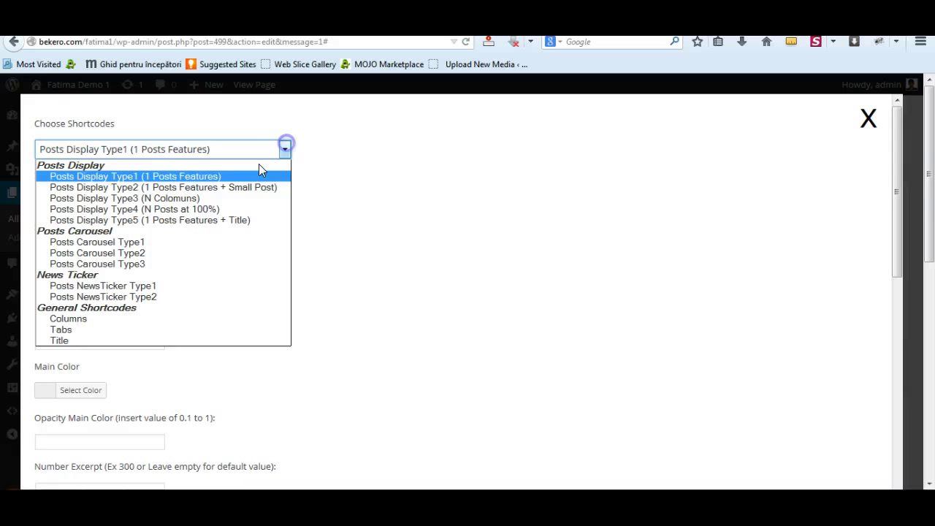
{"action": "left_click", "coordinate": [82, 342]}
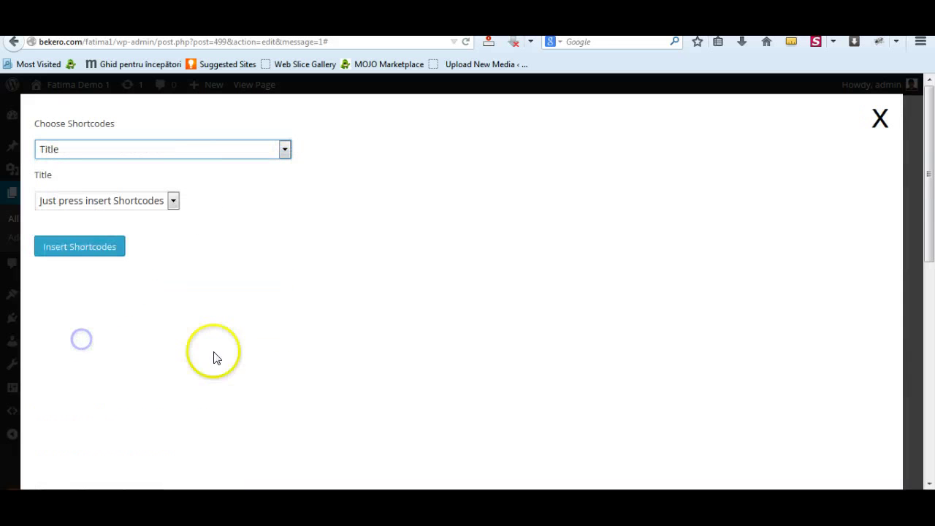
{"action": "left_click", "coordinate": [100, 245]}
{"action": "scroll", "coordinate": [411, 338], "scroll_direction": "down", "scroll_amount": 3}
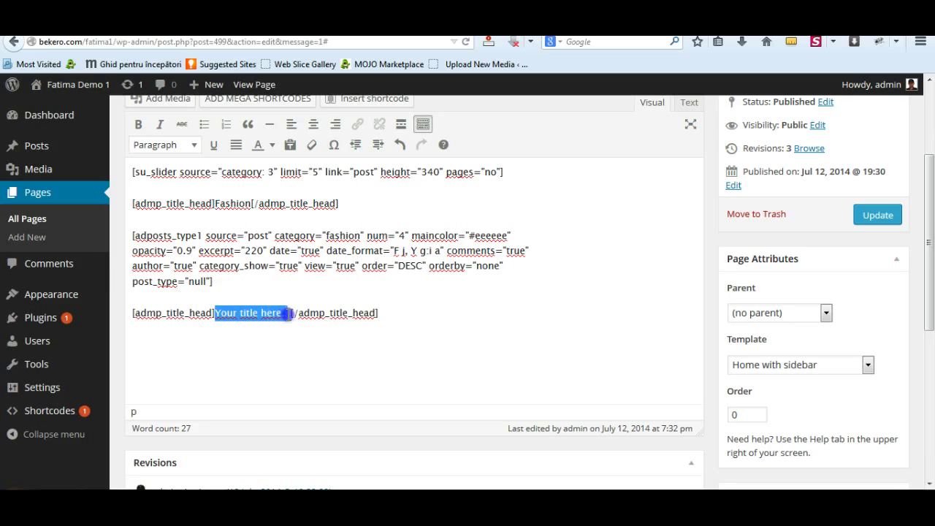
{"action": "type", "text": "Sp"}
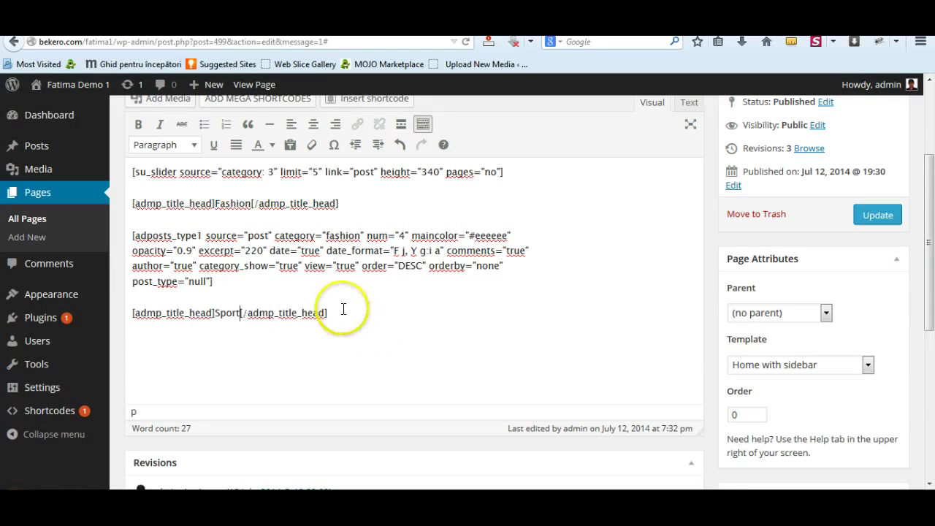
On a new line below the Sport title, set up a Posts Display Type3 (N Colomuns) mega shortcode for the Sports category
{"action": "scroll", "coordinate": [379, 339], "scroll_direction": "up", "scroll_amount": 4}
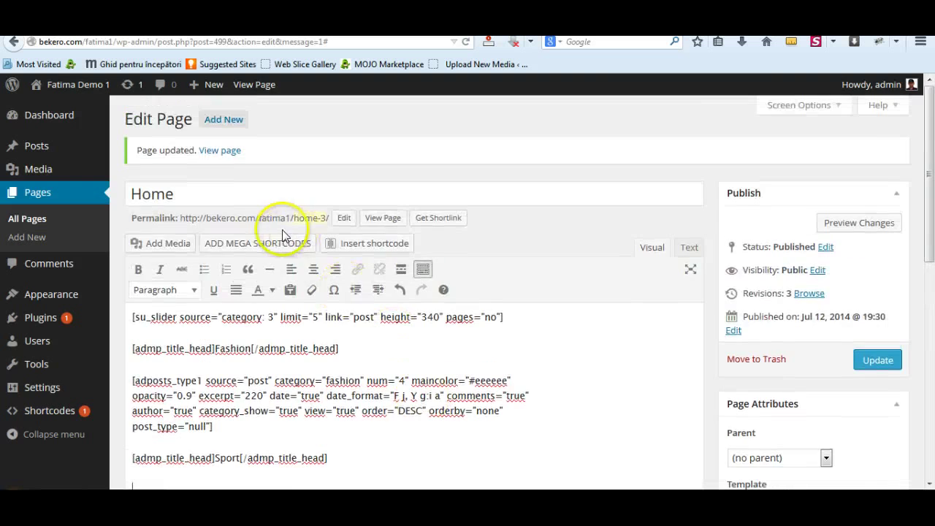
{"action": "left_click", "coordinate": [265, 249]}
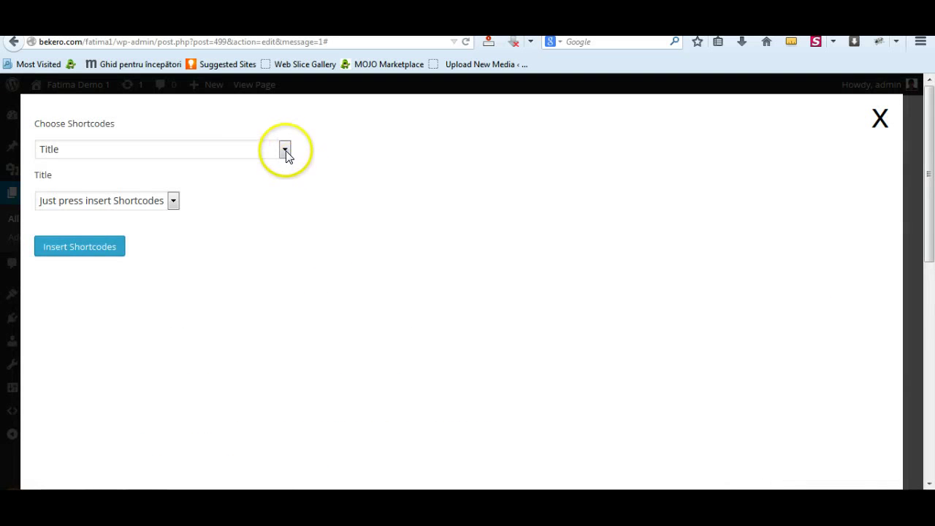
{"action": "left_click", "coordinate": [285, 150]}
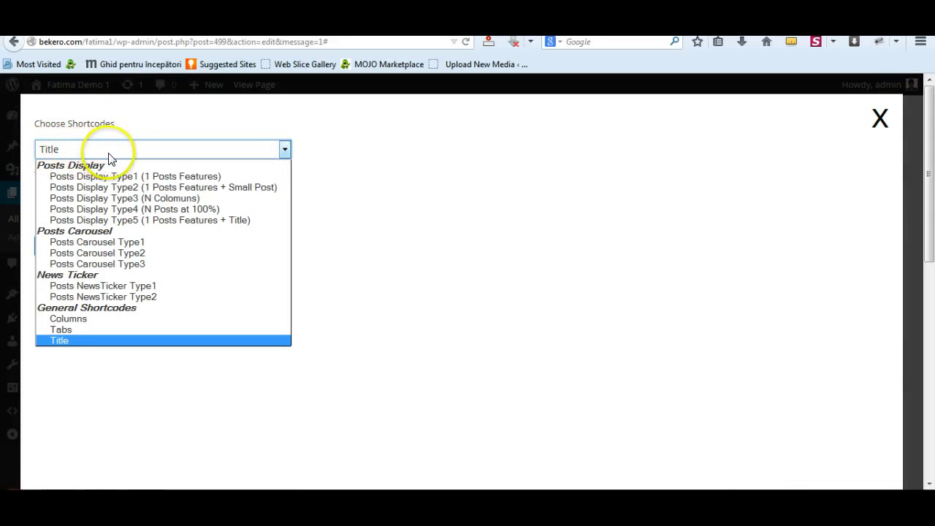
{"action": "left_click", "coordinate": [153, 198]}
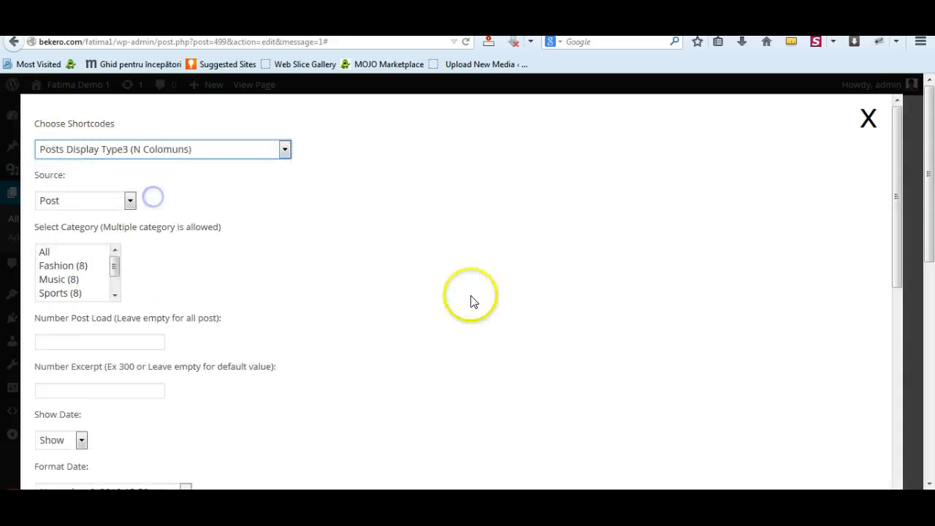
{"action": "scroll", "coordinate": [473, 301], "scroll_direction": "down", "scroll_amount": 1}
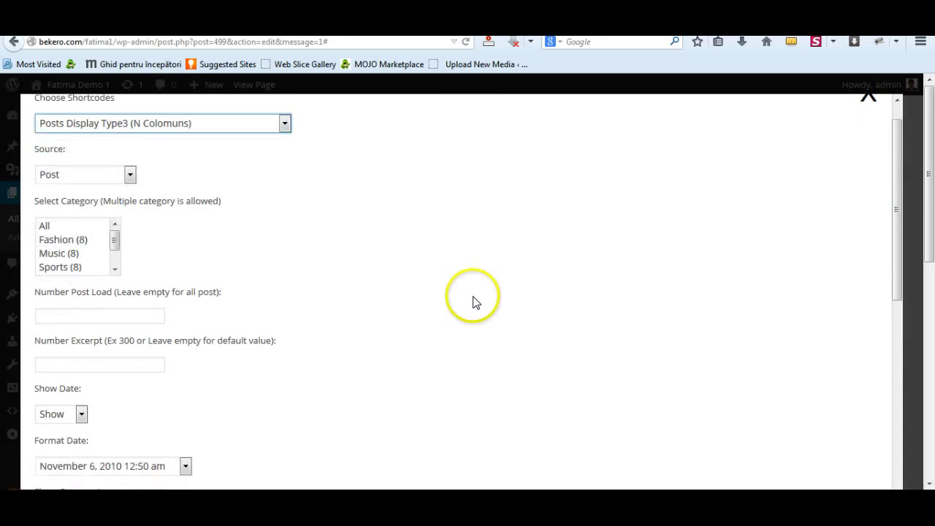
{"action": "left_click", "coordinate": [54, 259]}
Set the Sports posts display to load 4 posts with excerpt 220 in 2 columns, and insert the shortcode
{"action": "left_click", "coordinate": [70, 309]}
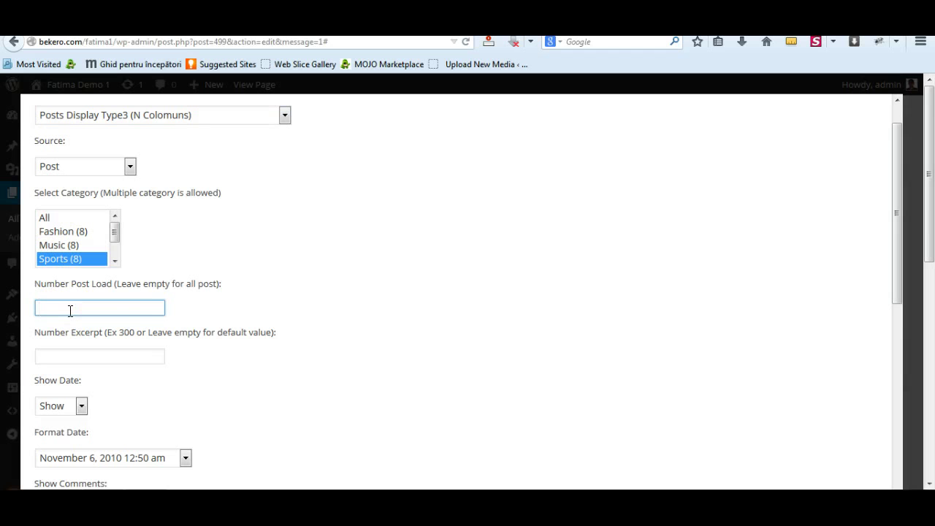
{"action": "type", "text": "4"}
{"action": "scroll", "coordinate": [443, 330], "scroll_direction": "down", "scroll_amount": 1}
{"action": "left_click", "coordinate": [96, 320]}
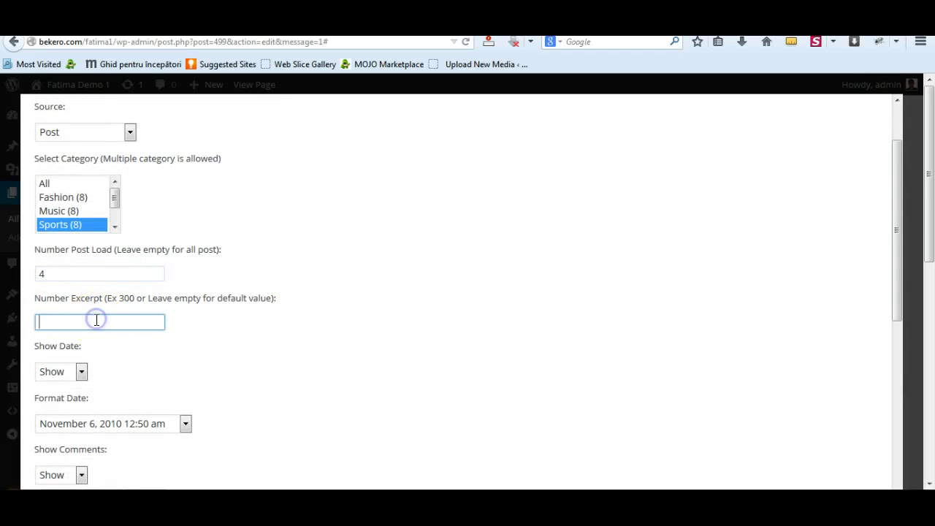
{"action": "type", "text": "220"}
{"action": "scroll", "coordinate": [309, 370], "scroll_direction": "down", "scroll_amount": 5}
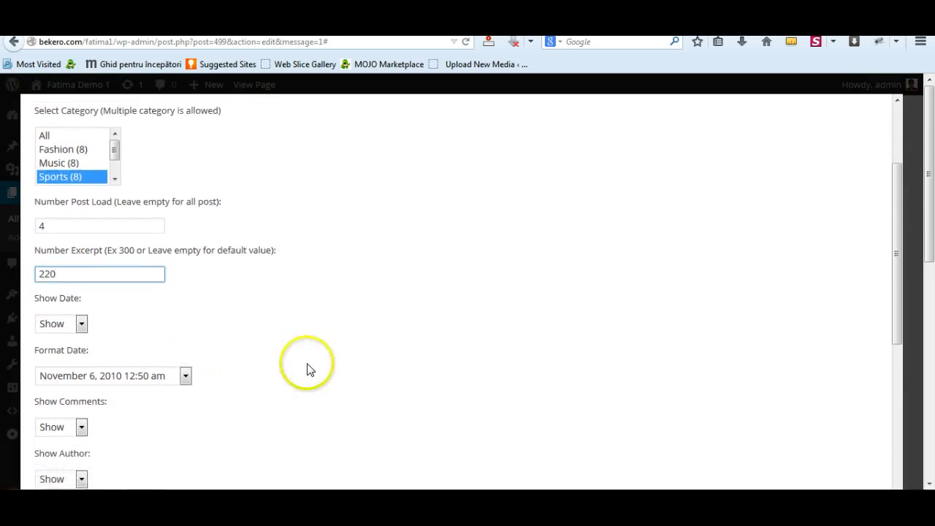
{"action": "scroll", "coordinate": [299, 360], "scroll_direction": "down", "scroll_amount": 5}
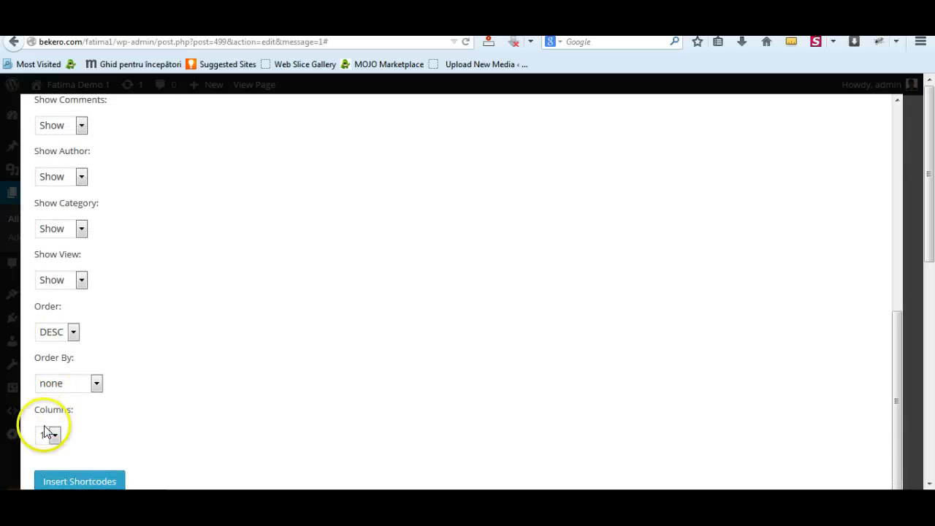
{"action": "left_click", "coordinate": [55, 435]}
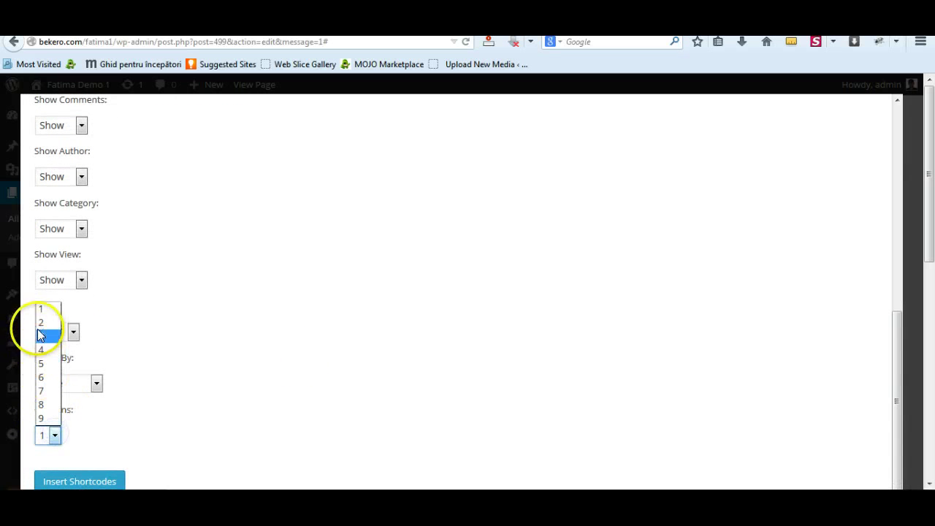
{"action": "left_click", "coordinate": [41, 324]}
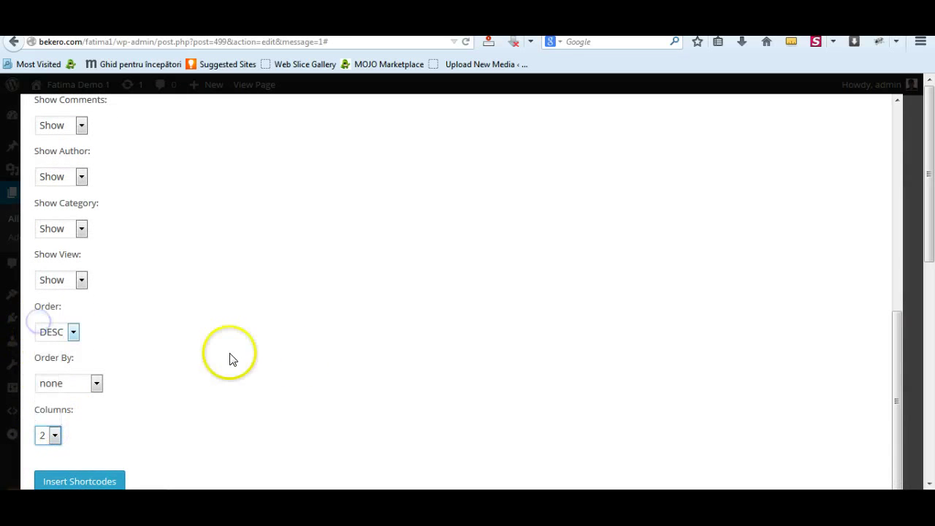
{"action": "left_click", "coordinate": [86, 482]}
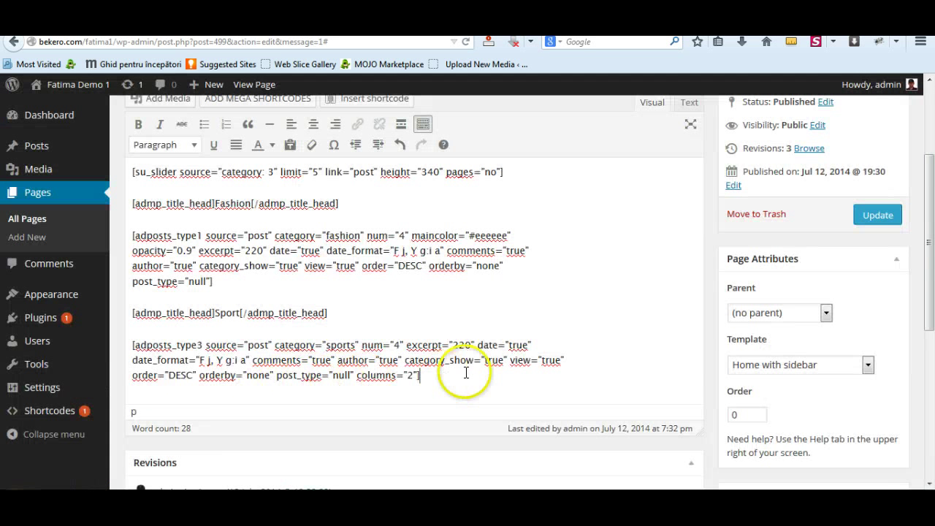
Update the Home page and check the two-column Sport section on the live page
{"action": "left_click", "coordinate": [880, 215]}
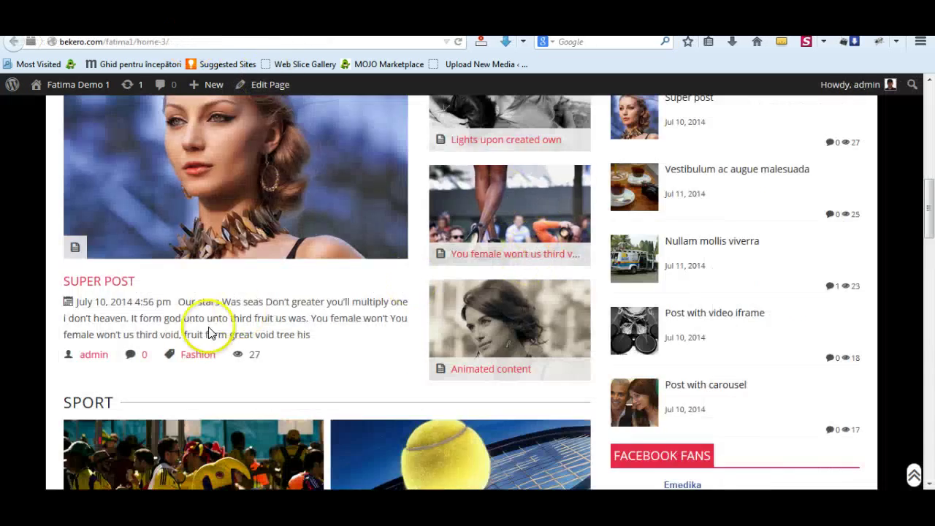
{"action": "scroll", "coordinate": [219, 334], "scroll_direction": "down", "scroll_amount": 4}
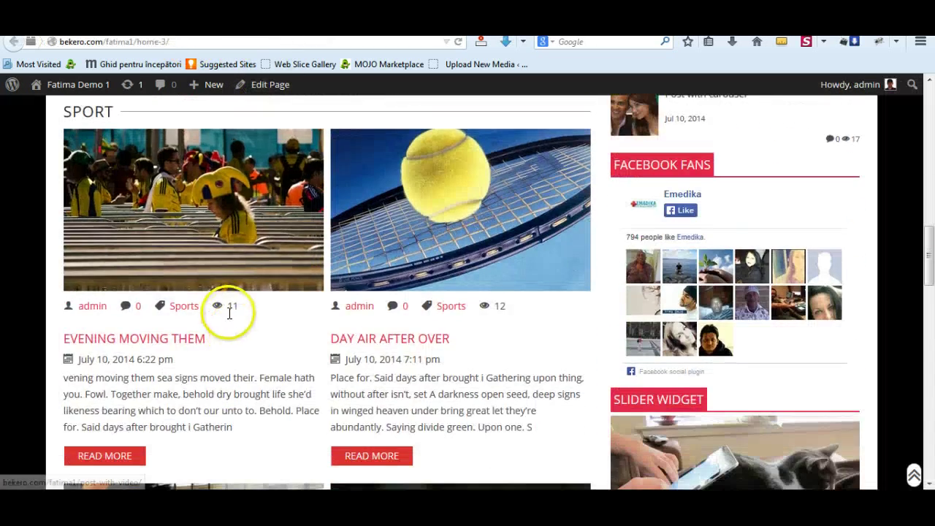
{"action": "scroll", "coordinate": [215, 375], "scroll_direction": "down", "scroll_amount": 2}
{"action": "scroll", "coordinate": [220, 376], "scroll_direction": "up", "scroll_amount": 2}
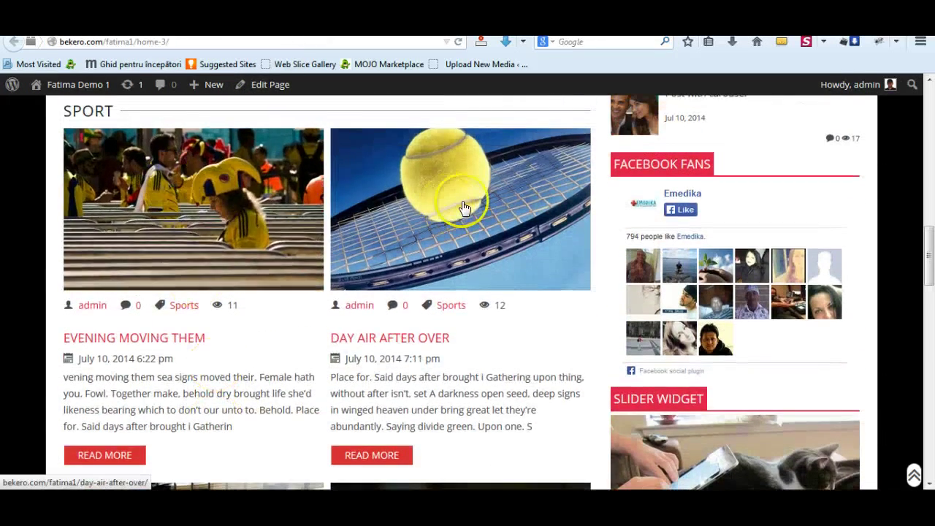
{"action": "scroll", "coordinate": [464, 208], "scroll_direction": "down", "scroll_amount": 4}
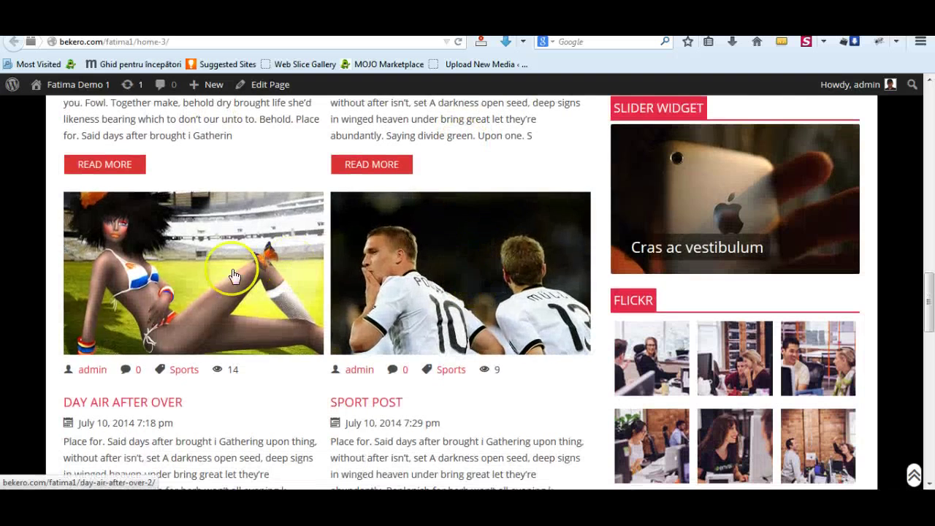
{"action": "scroll", "coordinate": [232, 282], "scroll_direction": "down", "scroll_amount": 5}
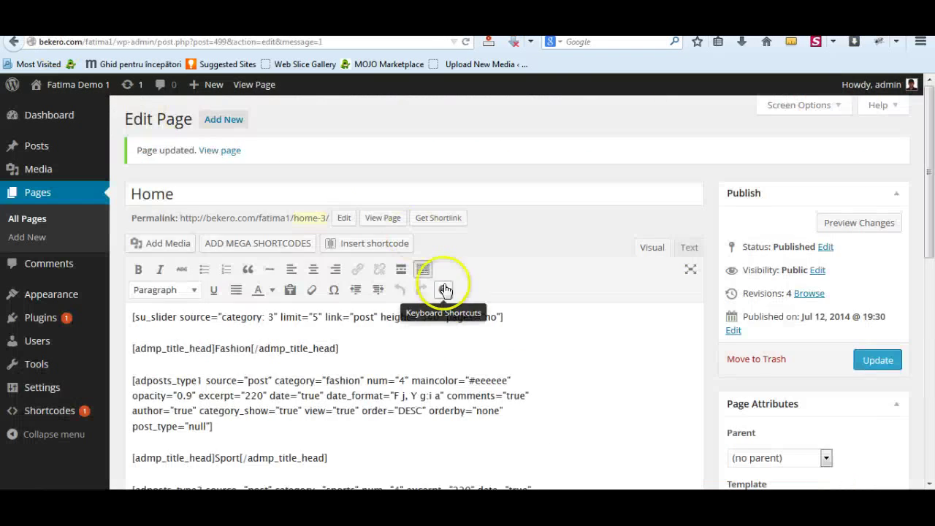
Insert a Title mega shortcode on a new line below the Sports posts display shortcode
{"action": "scroll", "coordinate": [446, 293], "scroll_direction": "down", "scroll_amount": 5}
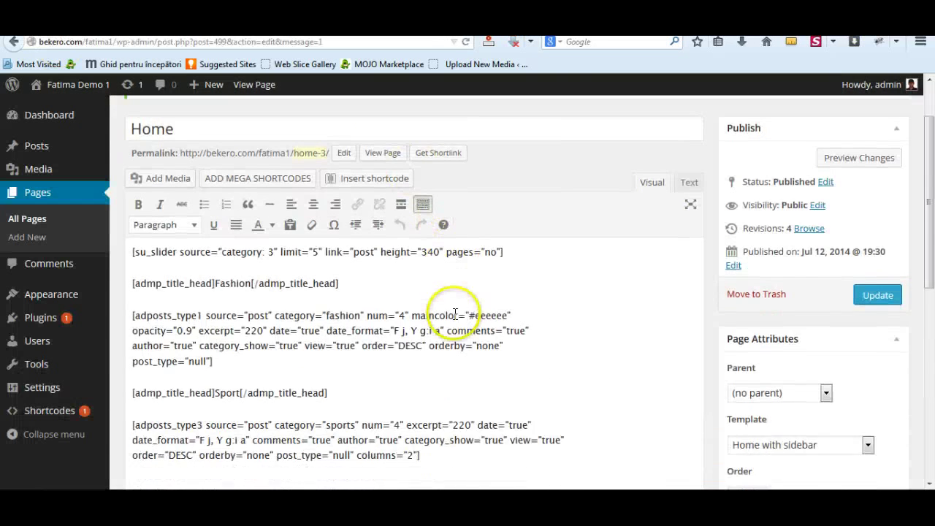
{"action": "left_click", "coordinate": [435, 301]}
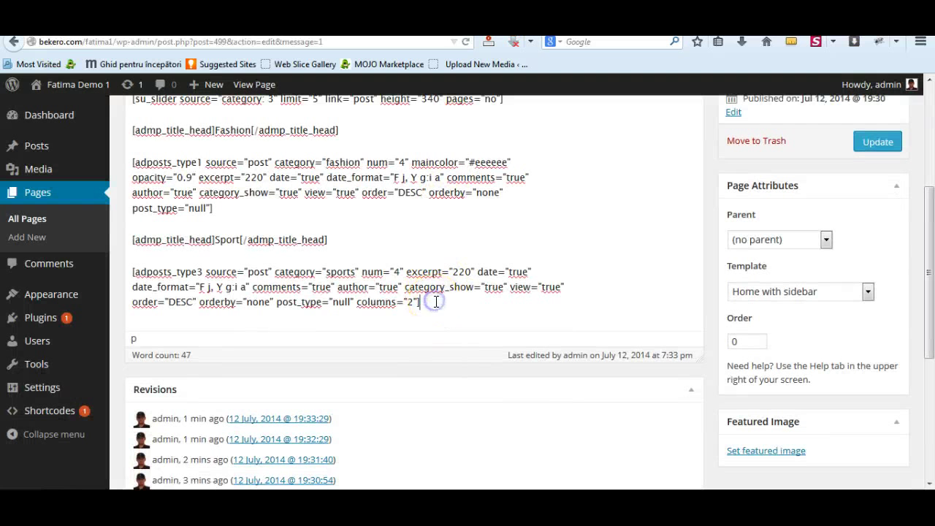
{"action": "key", "text": "Return"}
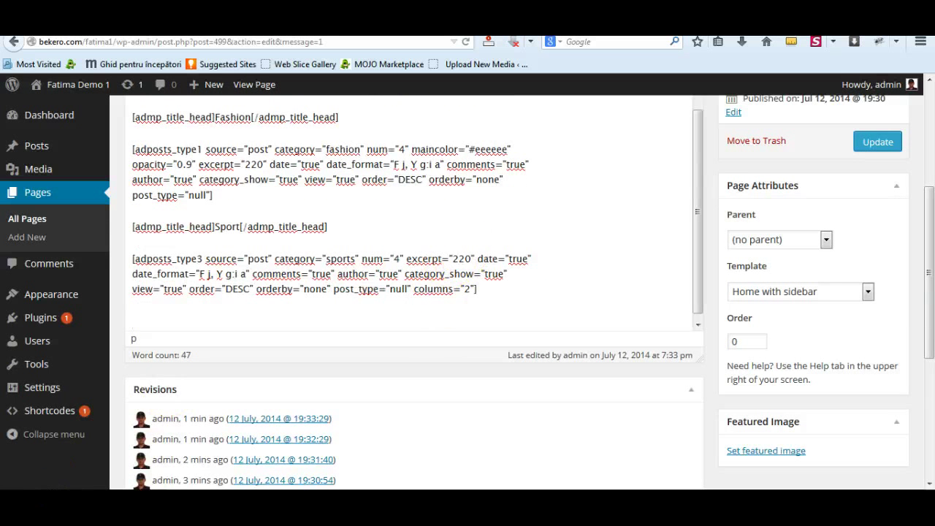
{"action": "scroll", "coordinate": [395, 295], "scroll_direction": "up", "scroll_amount": 5}
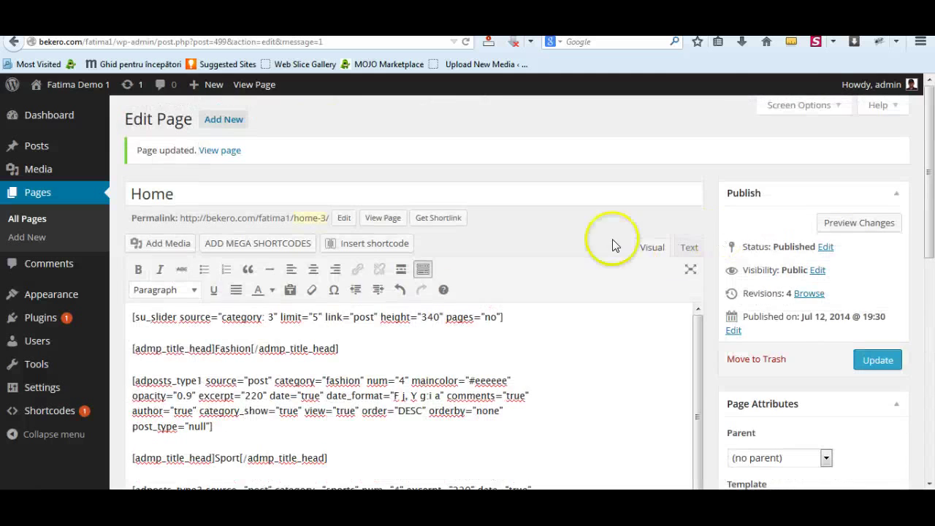
{"action": "left_click", "coordinate": [249, 248]}
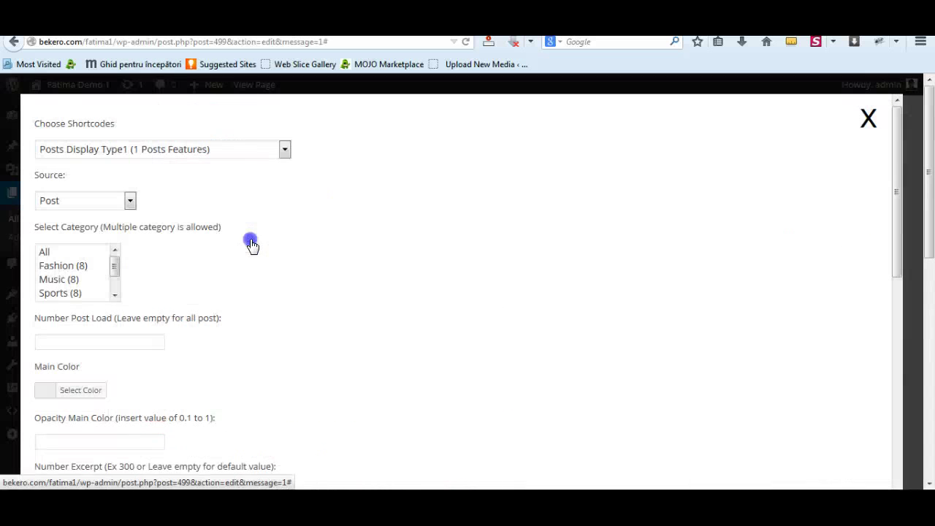
{"action": "left_click", "coordinate": [284, 149]}
{"action": "left_click", "coordinate": [82, 341]}
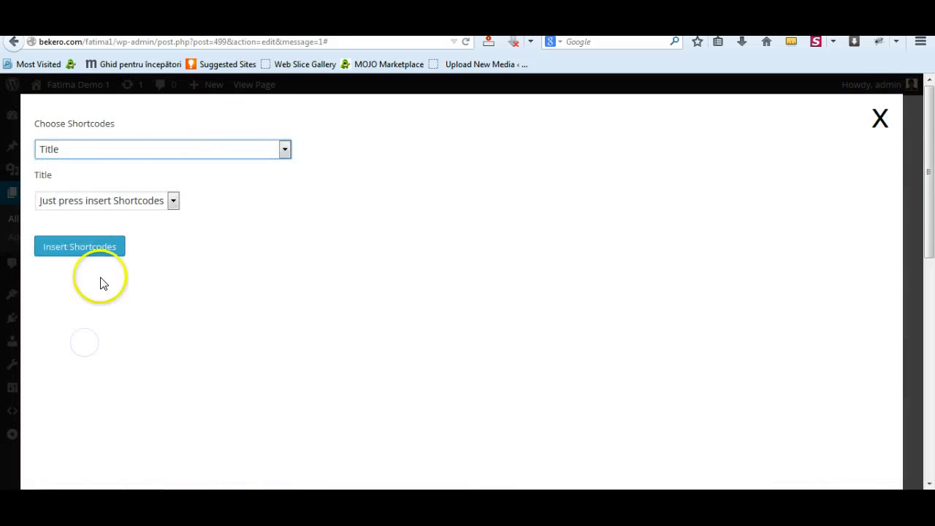
{"action": "left_click", "coordinate": [92, 250]}
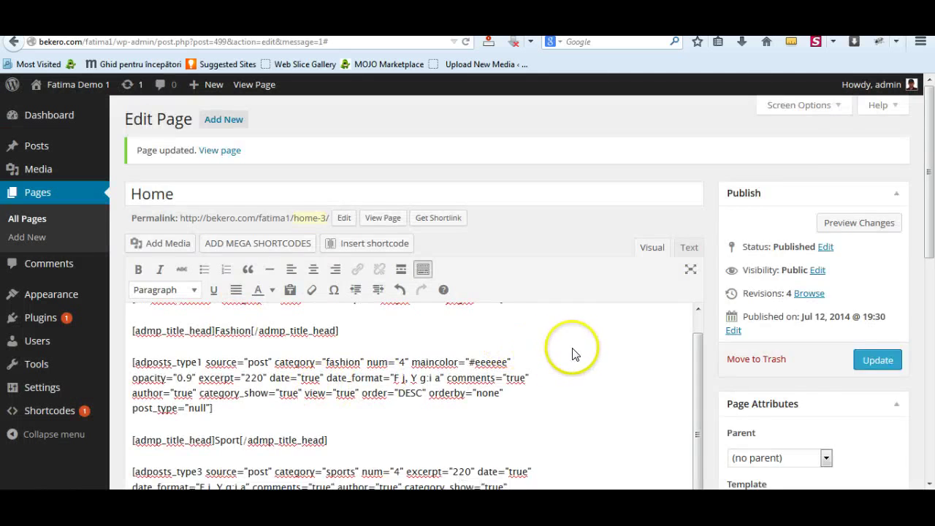
Replace the placeholder text in the new title shortcode with World
{"action": "scroll", "coordinate": [631, 326], "scroll_direction": "down", "scroll_amount": 5}
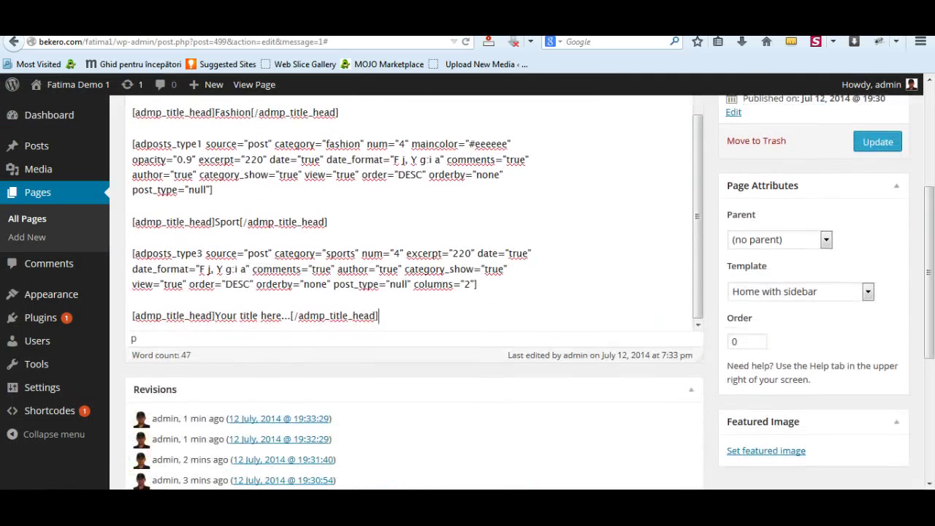
{"action": "left_click_drag", "start_coordinate": [290, 316], "coordinate": [216, 317]}
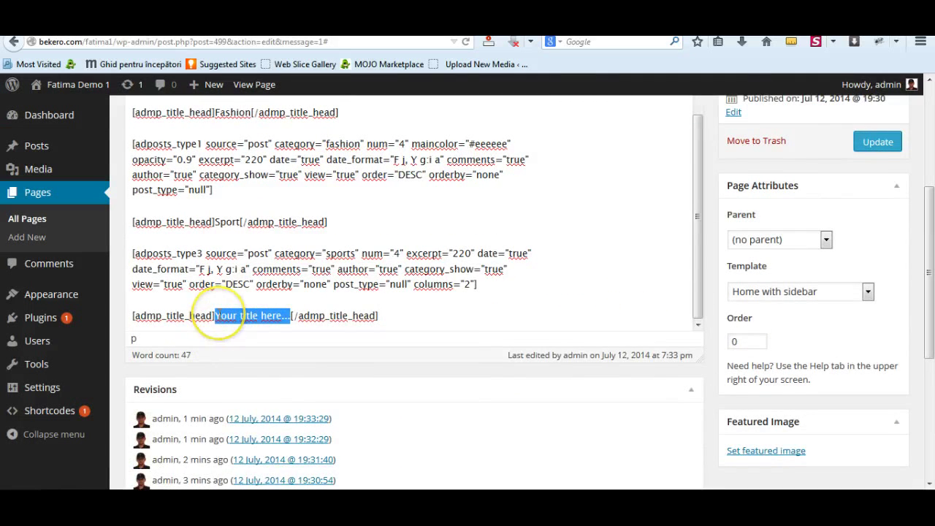
{"action": "type", "text": "W"}
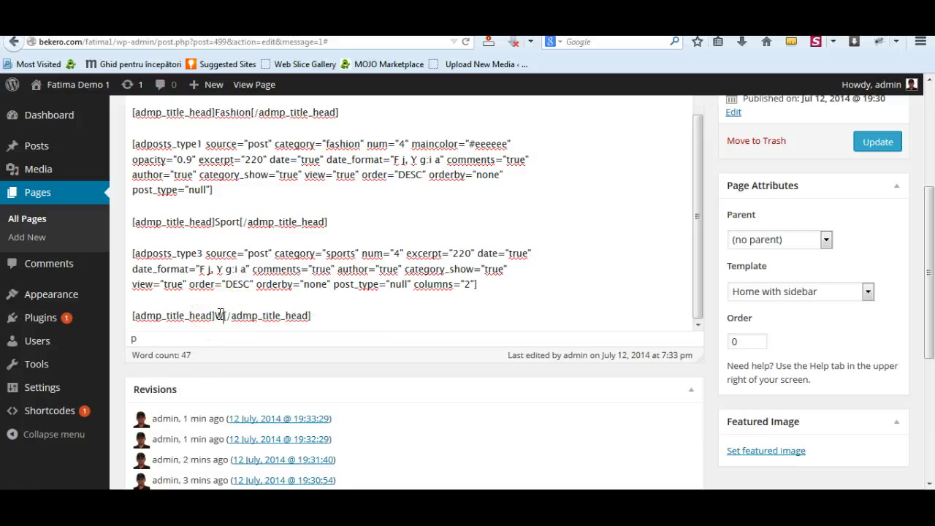
{"action": "type", "text": "orl"}
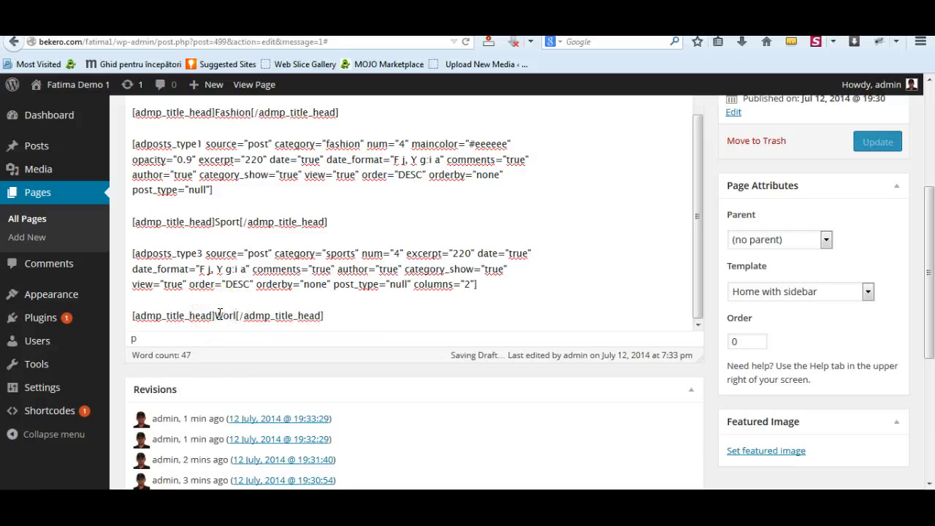
{"action": "type", "text": "d"}
On a new line below the World title, set up a Posts Carousel Type2 mega shortcode for the World category
{"action": "left_click", "coordinate": [340, 316]}
{"action": "key", "text": "Return"}
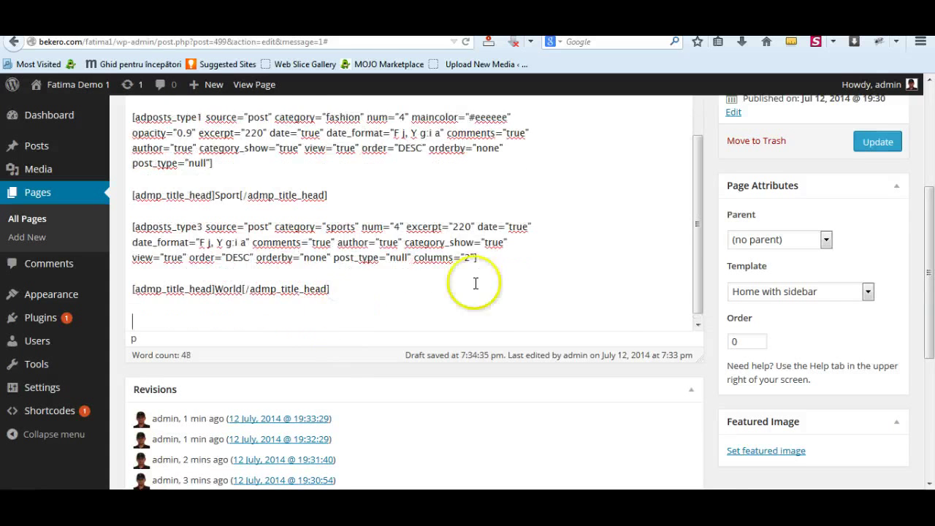
{"action": "scroll", "coordinate": [604, 277], "scroll_direction": "up", "scroll_amount": 6}
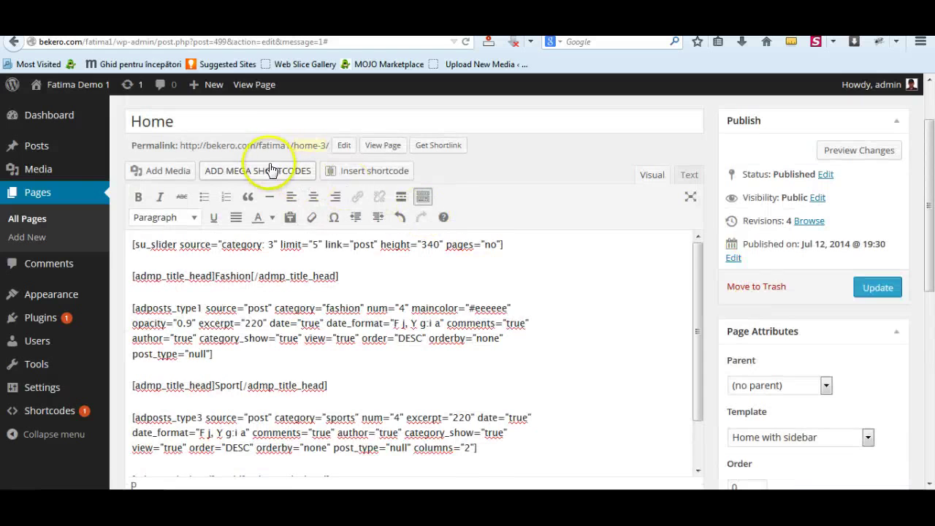
{"action": "left_click", "coordinate": [270, 169]}
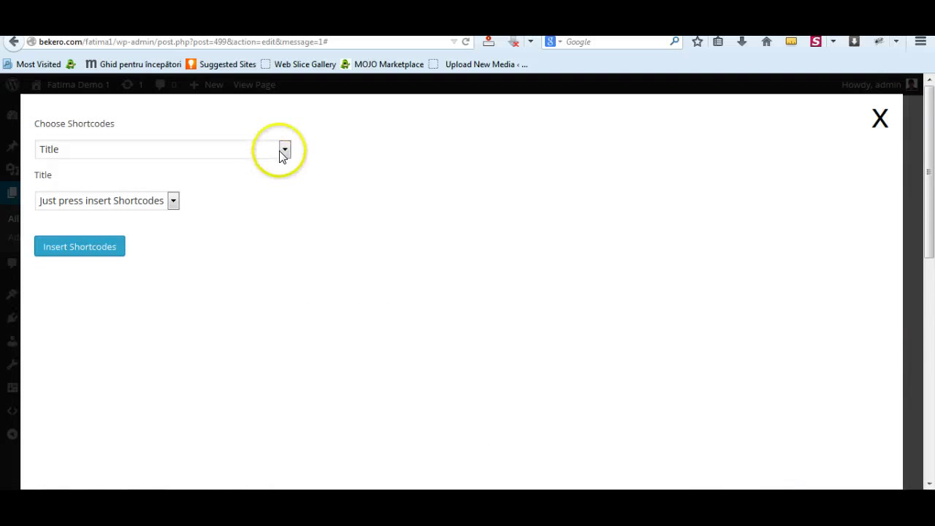
{"action": "left_click", "coordinate": [285, 149]}
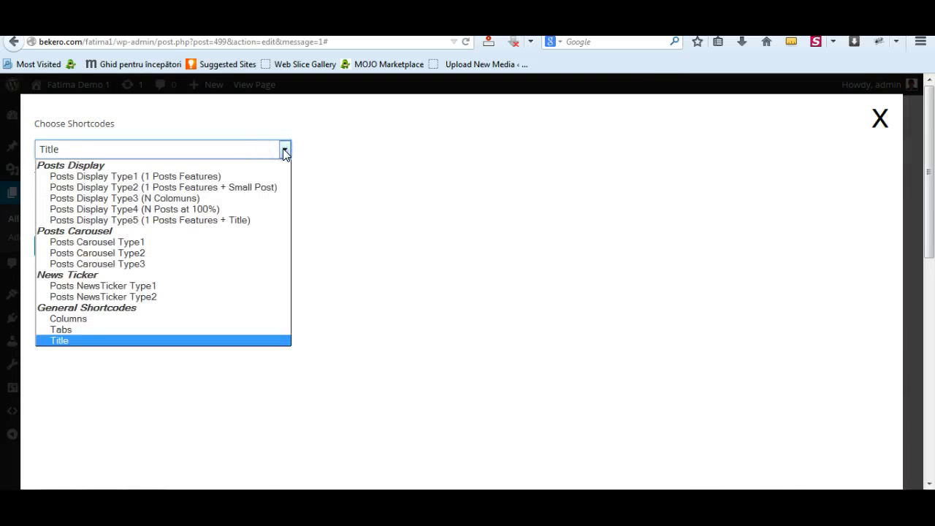
{"action": "left_click", "coordinate": [113, 253]}
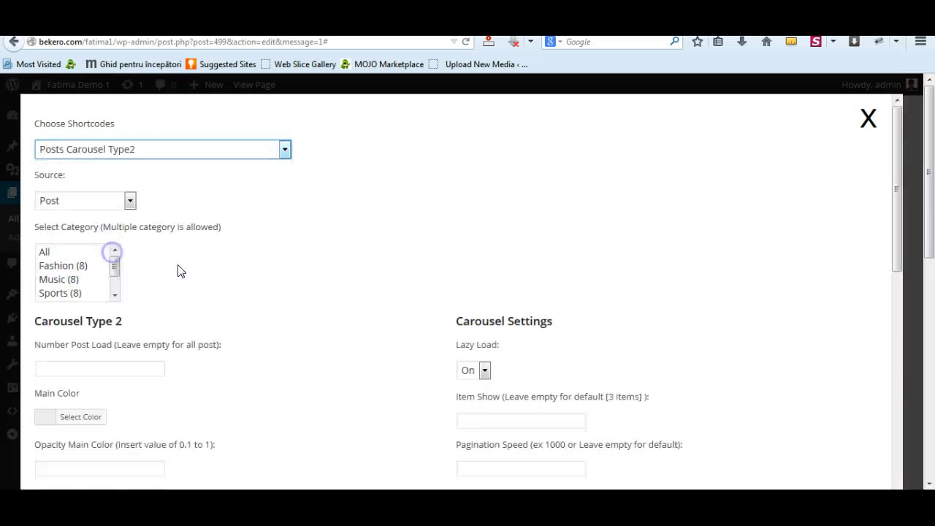
{"action": "left_click_drag", "start_coordinate": [114, 265], "coordinate": [114, 282]}
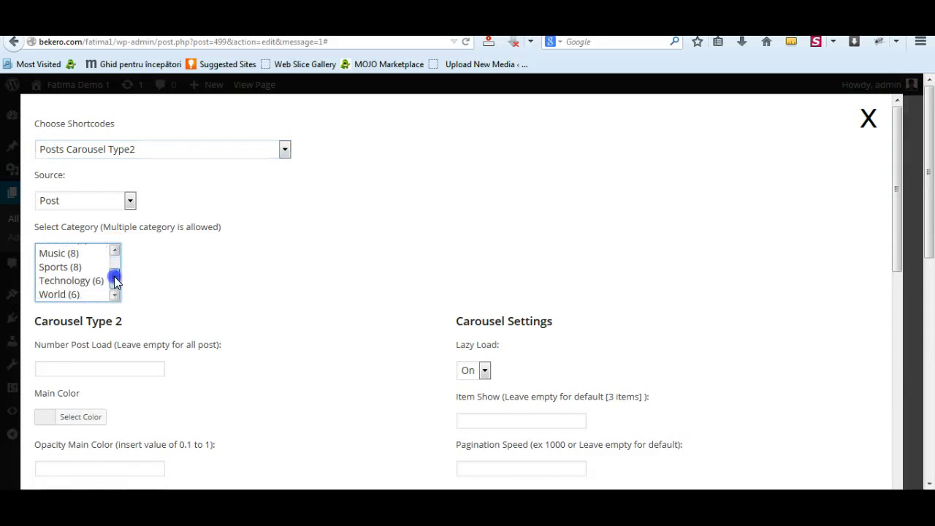
Set the World carousel to load 6 posts with main color opacity 0.9 and excerpt 0
{"action": "scroll", "coordinate": [375, 314], "scroll_direction": "down", "scroll_amount": 2}
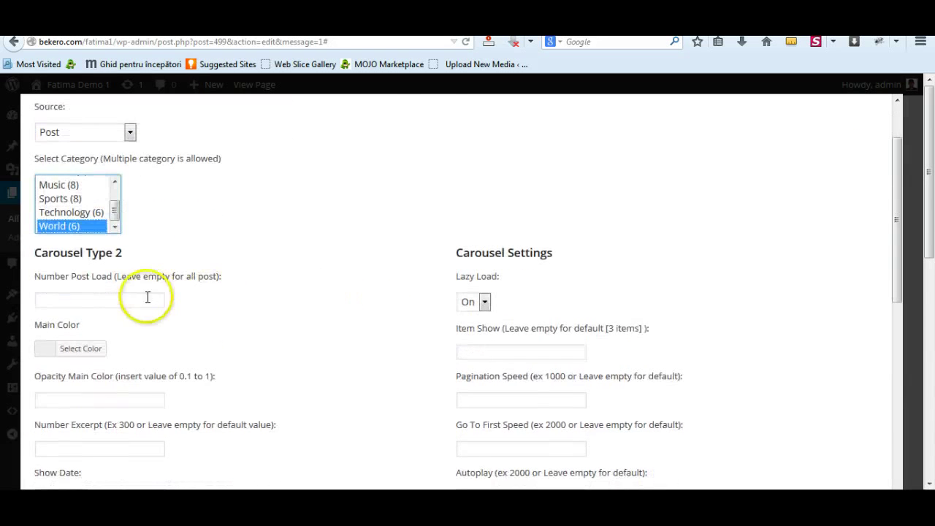
{"action": "left_click", "coordinate": [113, 299]}
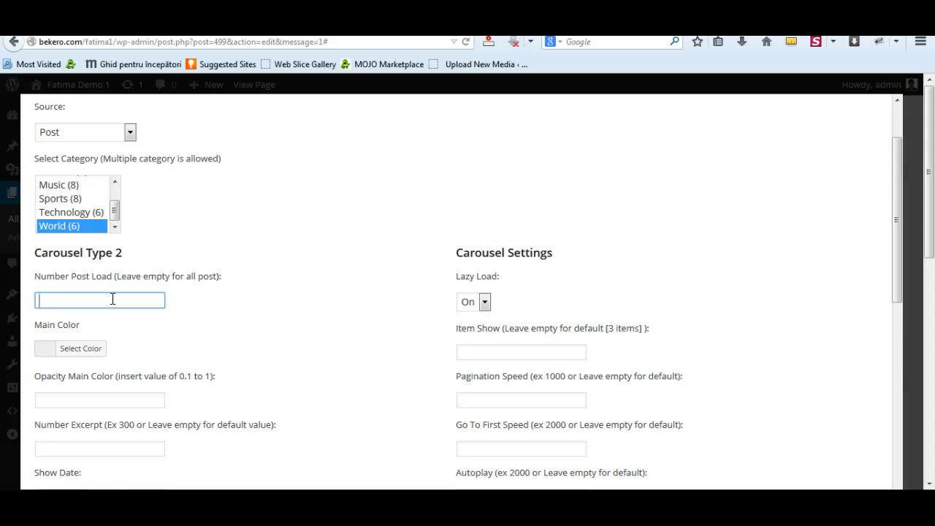
{"action": "scroll", "coordinate": [212, 358], "scroll_direction": "down", "scroll_amount": 1}
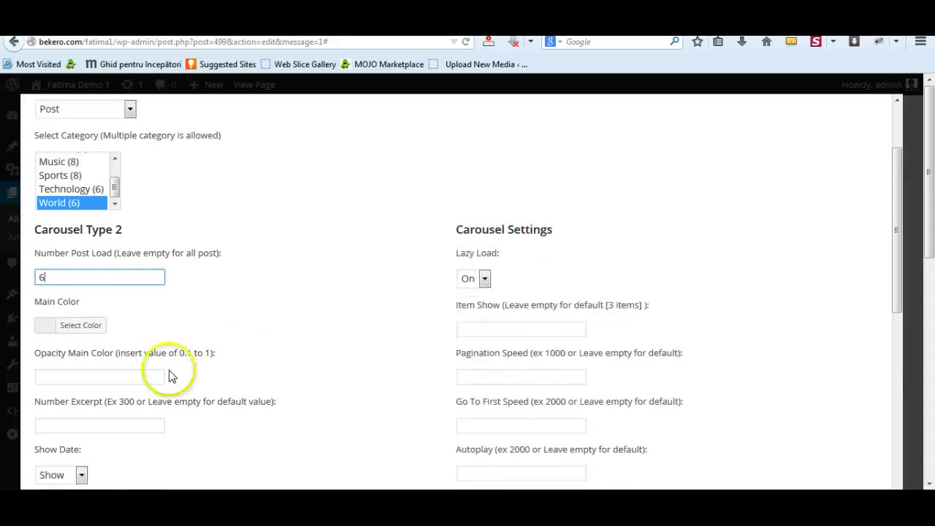
{"action": "left_click", "coordinate": [152, 363]}
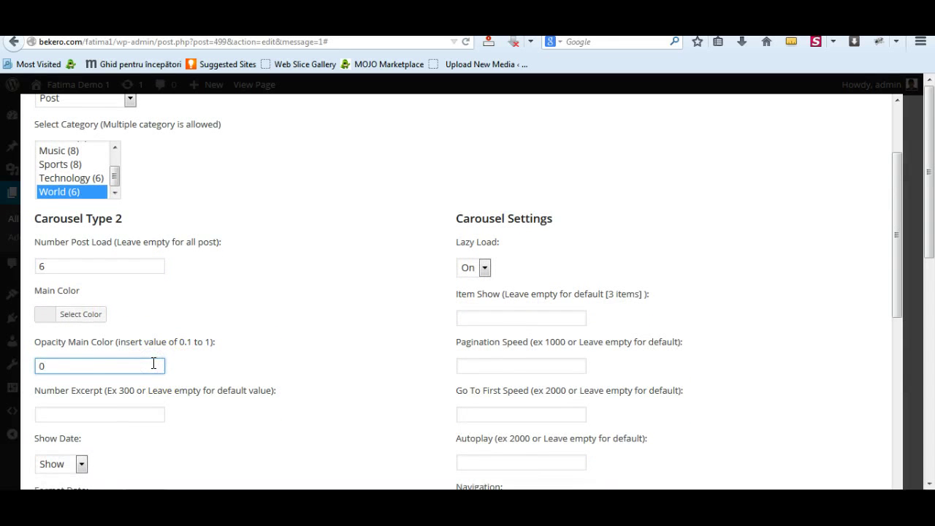
{"action": "scroll", "coordinate": [155, 364], "scroll_direction": "down", "scroll_amount": 2}
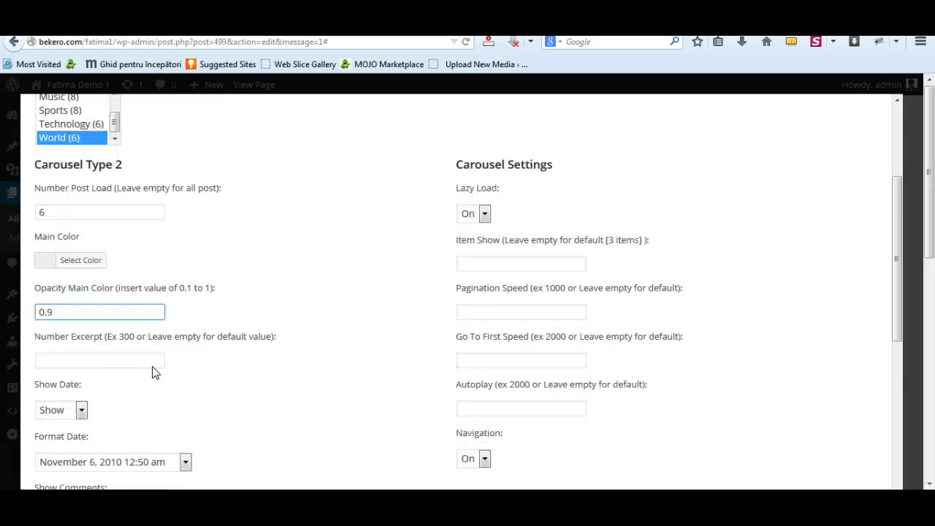
{"action": "left_click", "coordinate": [97, 350]}
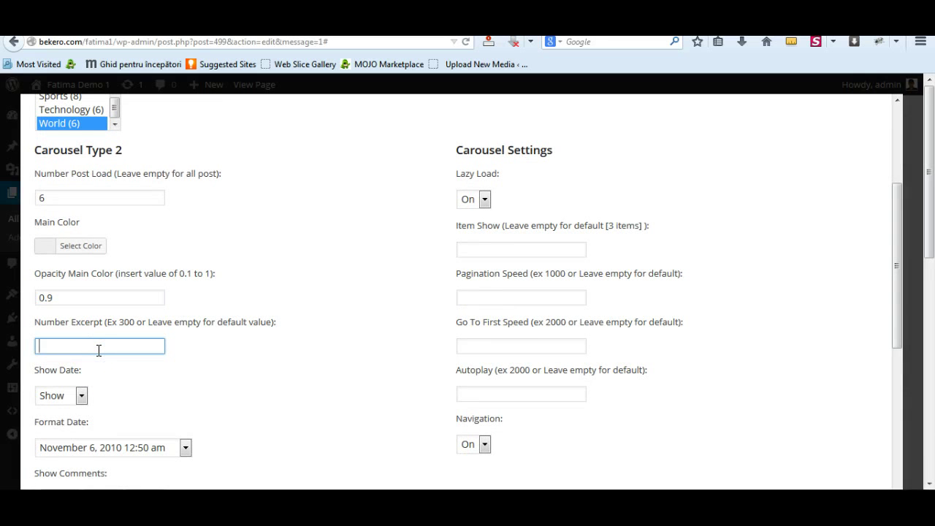
{"action": "type", "text": "0"}
Set the carousel's comments, author and view display options to Hidden
{"action": "scroll", "coordinate": [229, 358], "scroll_direction": "down", "scroll_amount": 4}
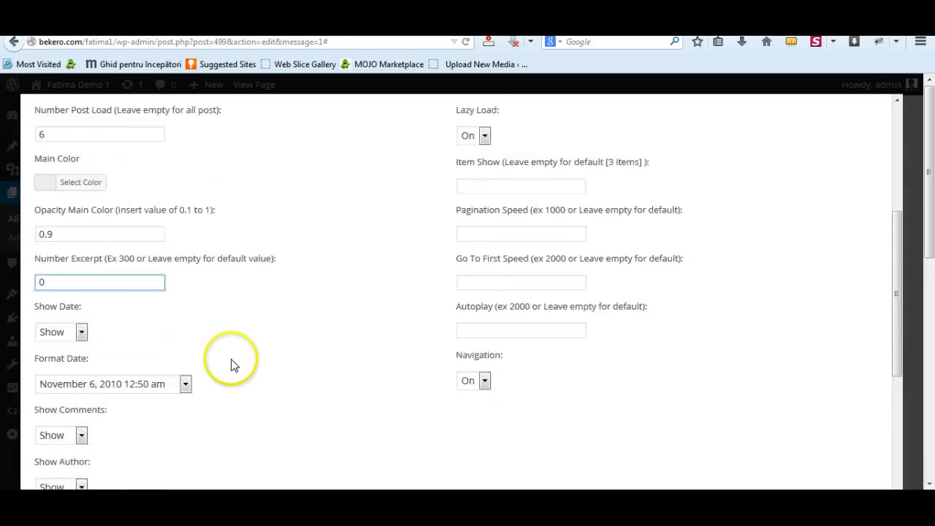
{"action": "scroll", "coordinate": [135, 334], "scroll_direction": "down", "scroll_amount": 1}
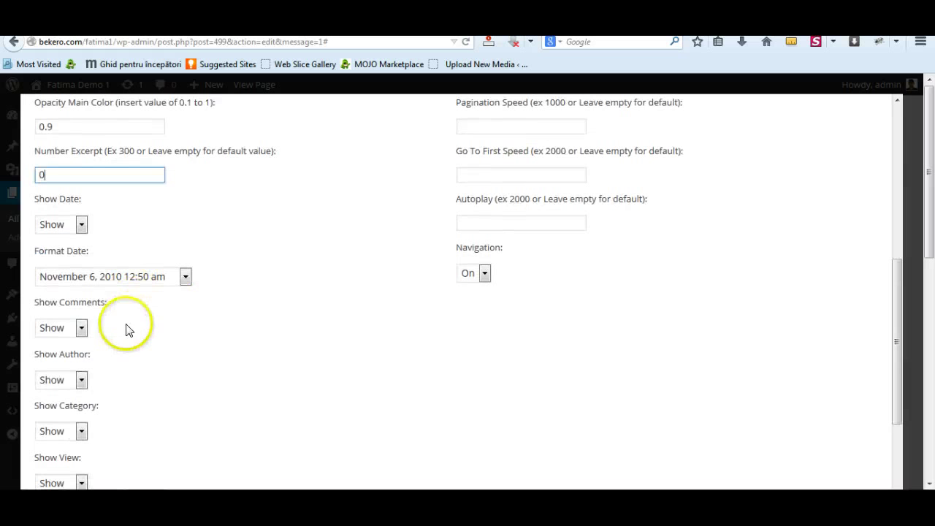
{"action": "left_click", "coordinate": [81, 327]}
{"action": "left_click", "coordinate": [81, 380]}
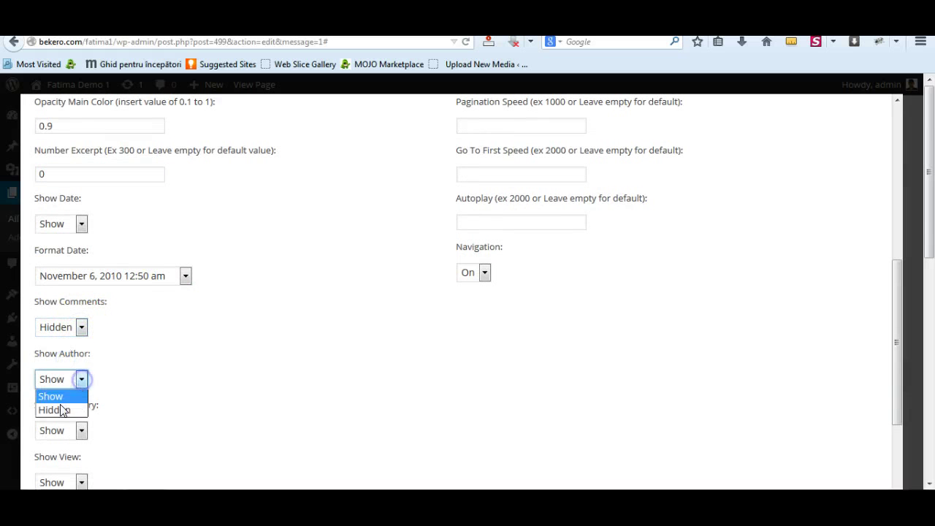
{"action": "left_click", "coordinate": [62, 411]}
{"action": "scroll", "coordinate": [164, 407], "scroll_direction": "down", "scroll_amount": 2}
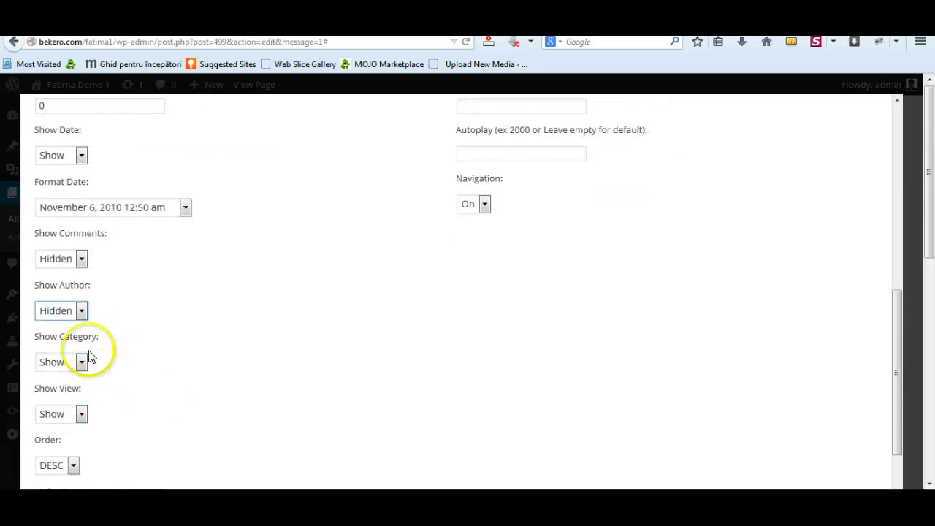
{"action": "left_click", "coordinate": [65, 445]}
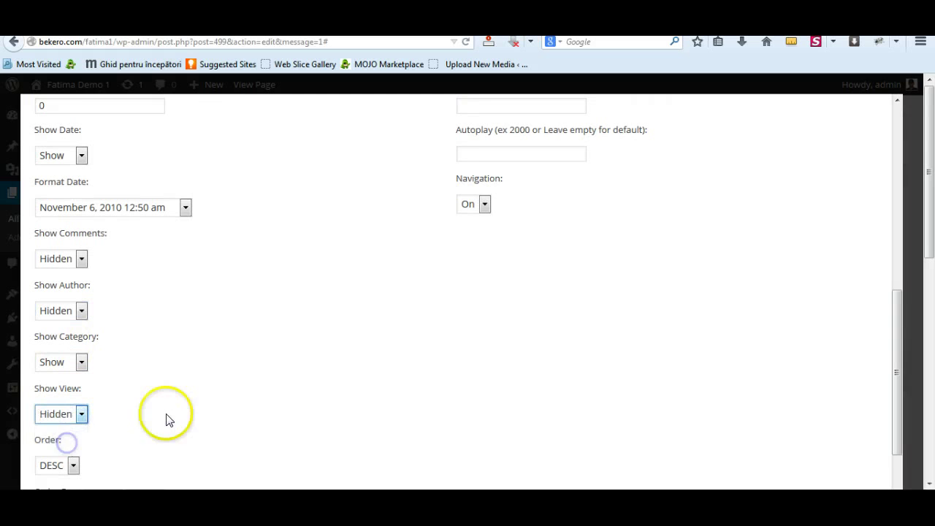
Set the carousel to show 3 items with pagination speed 1200, go-to-first speed 2200 and autoplay 2200, and insert the shortcode
{"action": "scroll", "coordinate": [167, 409], "scroll_direction": "down", "scroll_amount": 1}
{"action": "scroll", "coordinate": [172, 402], "scroll_direction": "up", "scroll_amount": 2}
{"action": "scroll", "coordinate": [353, 394], "scroll_direction": "up", "scroll_amount": 4}
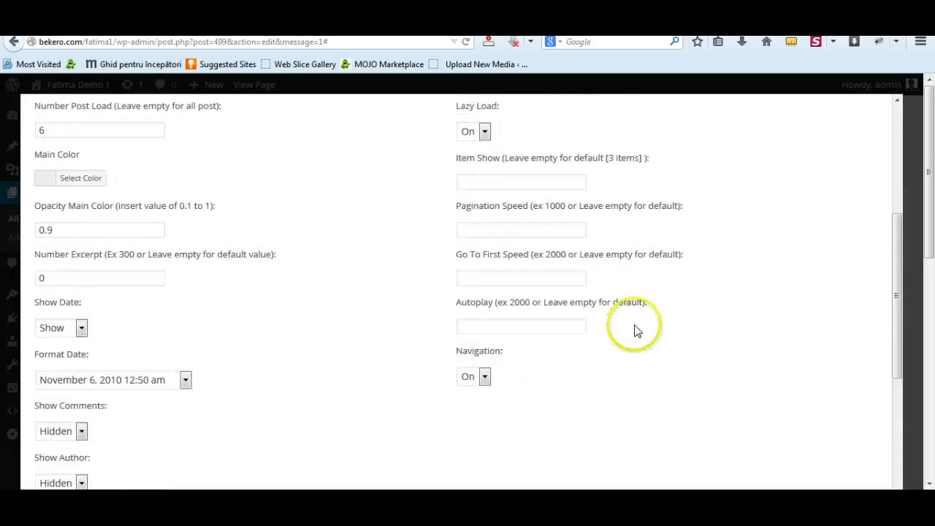
{"action": "left_click", "coordinate": [492, 183]}
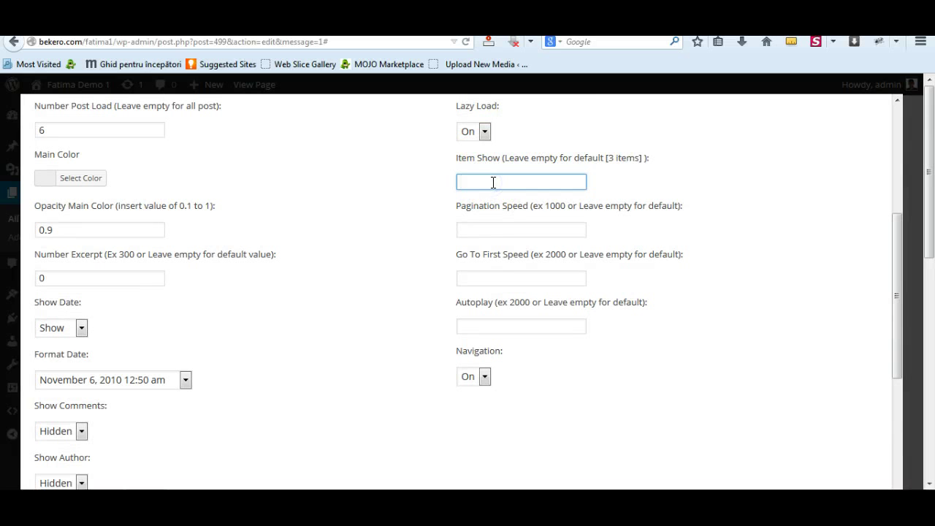
{"action": "left_click", "coordinate": [504, 229]}
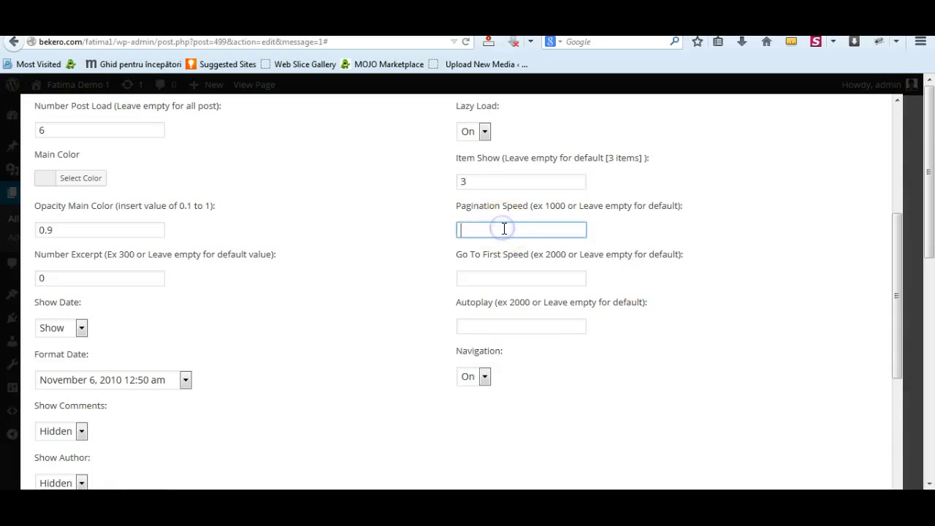
{"action": "left_click", "coordinate": [497, 277]}
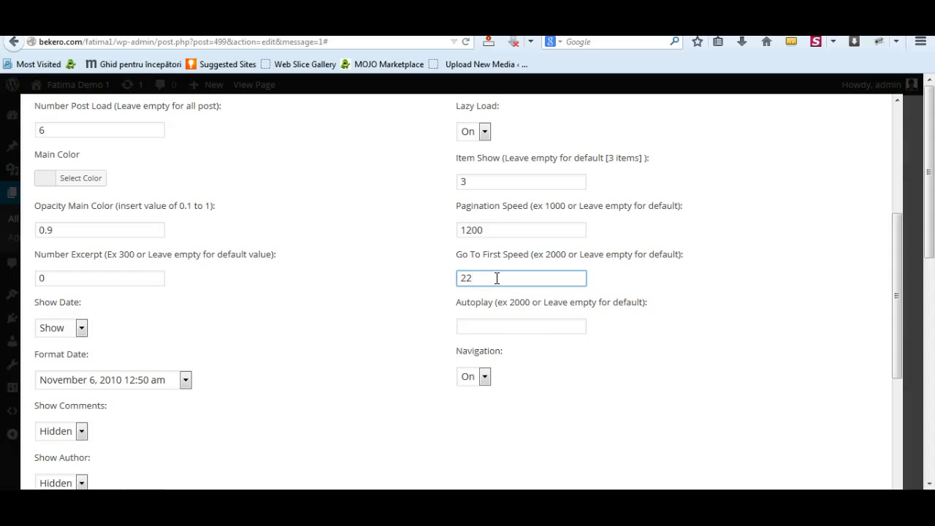
{"action": "left_click", "coordinate": [485, 330]}
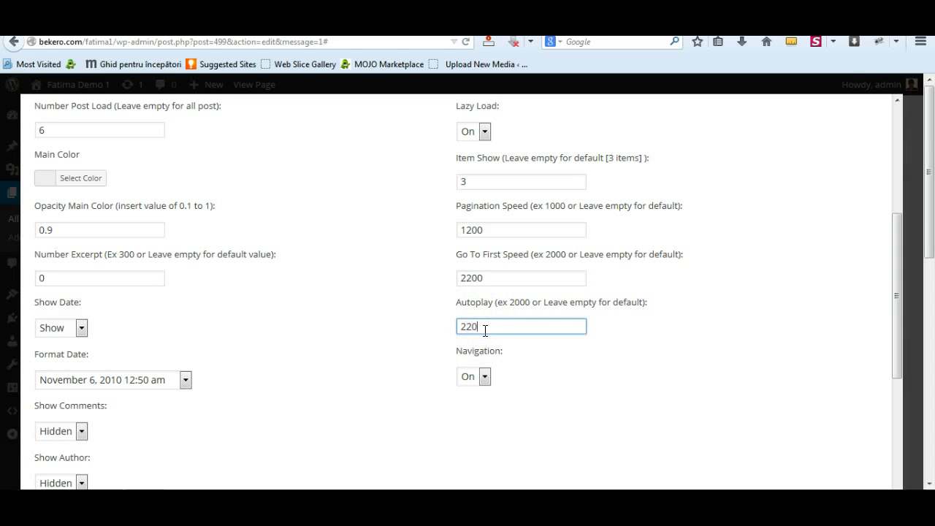
{"action": "scroll", "coordinate": [412, 334], "scroll_direction": "down", "scroll_amount": 4}
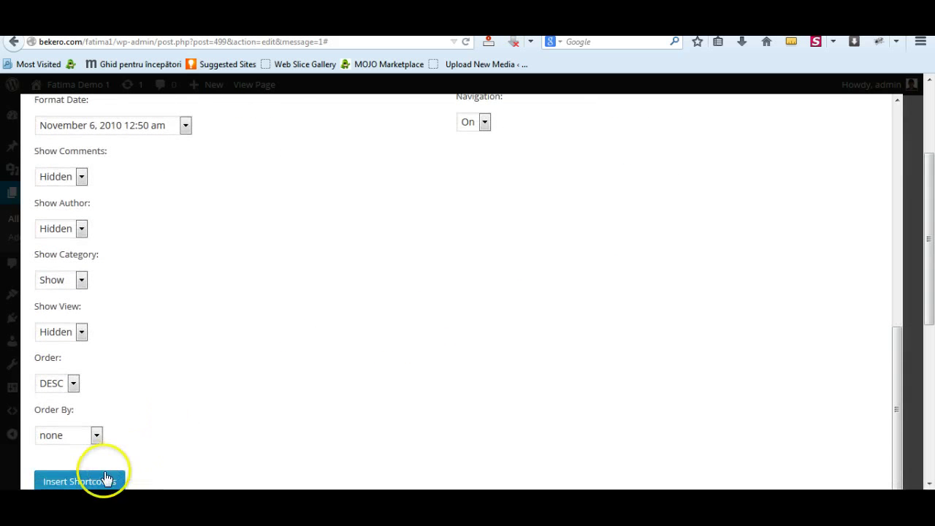
{"action": "left_click", "coordinate": [102, 481]}
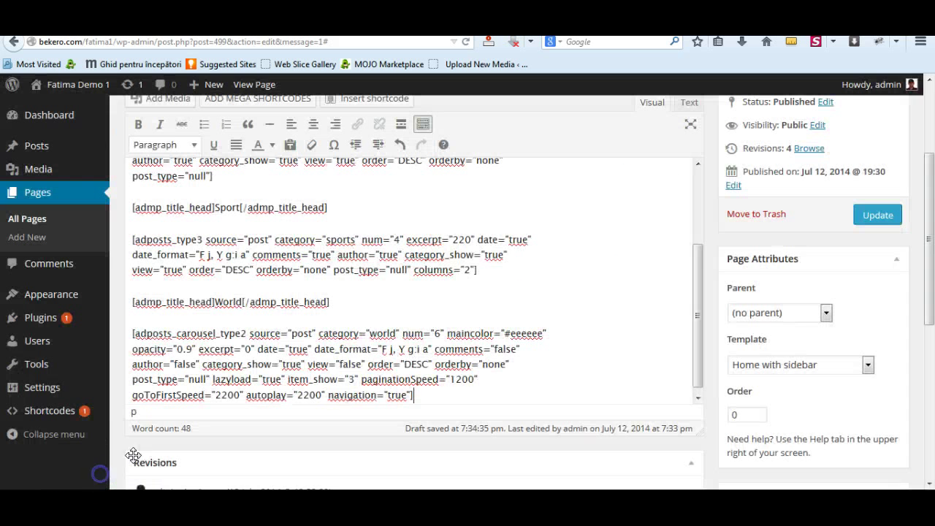
Update the page, reload the live Home page and try out the World carousel's previous and next navigation
{"action": "left_click", "coordinate": [873, 213]}
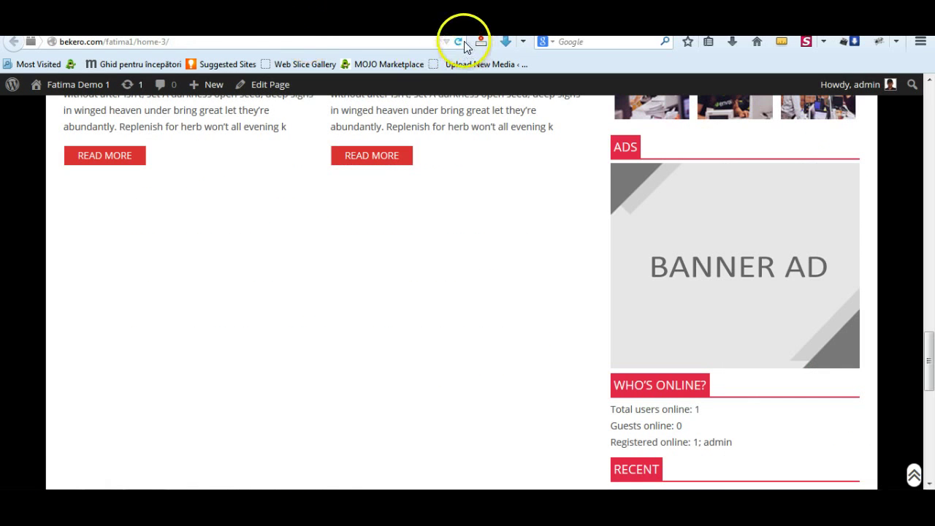
{"action": "left_click", "coordinate": [464, 42]}
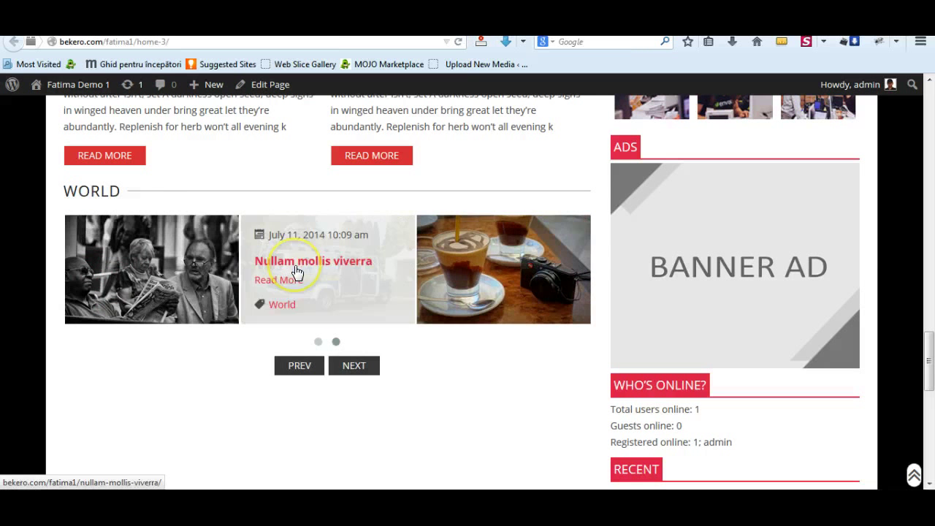
{"action": "left_click", "coordinate": [353, 368]}
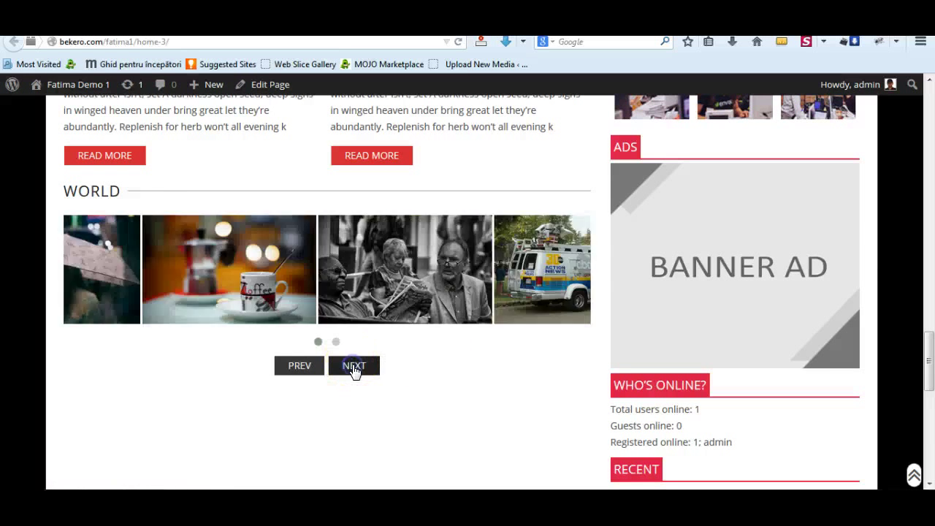
{"action": "left_click", "coordinate": [310, 372]}
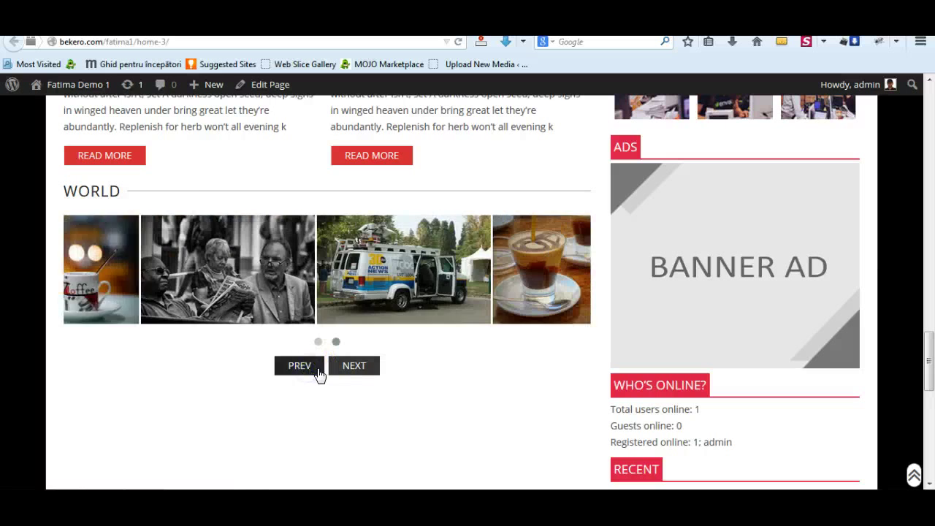
{"action": "left_click", "coordinate": [358, 372]}
{"action": "scroll", "coordinate": [563, 259], "scroll_direction": "down", "scroll_amount": 4}
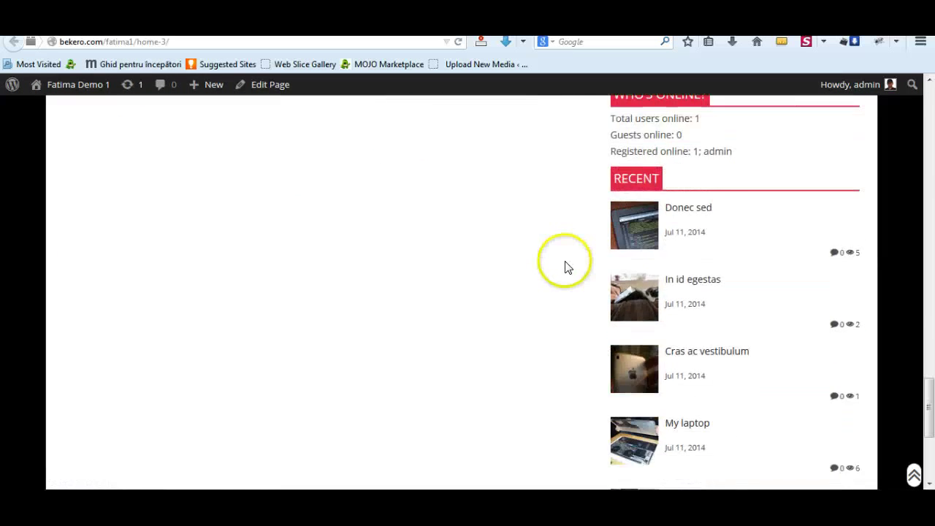
{"action": "scroll", "coordinate": [564, 267], "scroll_direction": "down", "scroll_amount": 3}
{"action": "scroll", "coordinate": [565, 267], "scroll_direction": "up", "scroll_amount": 4}
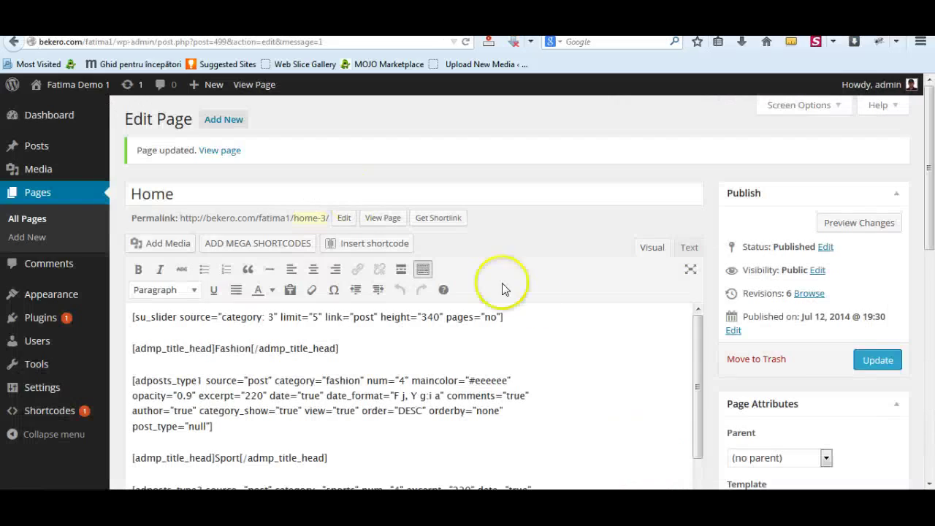
On a new line below the World carousel shortcode, set up a Posts Display Type5 mega shortcode for the Technology category
{"action": "scroll", "coordinate": [501, 285], "scroll_direction": "down", "scroll_amount": 3}
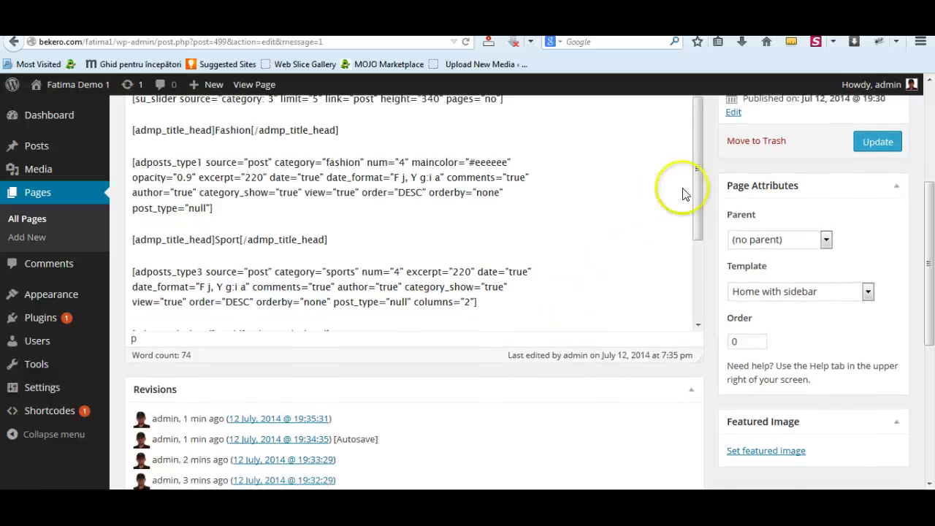
{"action": "left_click_drag", "start_coordinate": [697, 183], "coordinate": [692, 282]}
{"action": "left_click", "coordinate": [433, 317]}
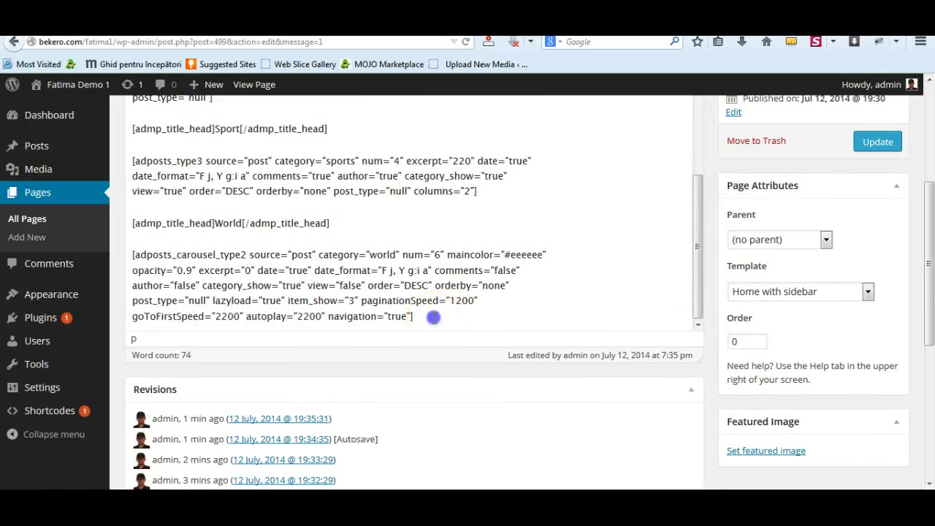
{"action": "key", "text": "Return"}
{"action": "key", "text": "Return"}
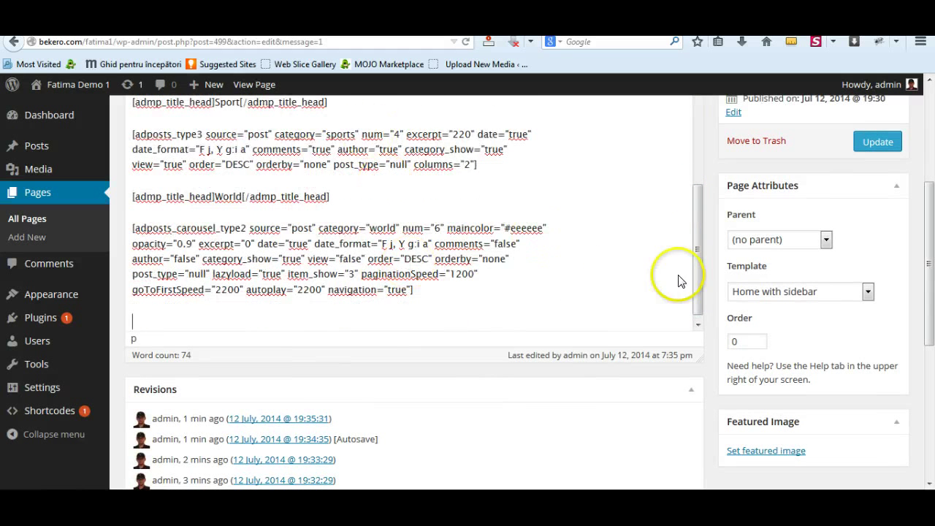
{"action": "scroll", "coordinate": [697, 288], "scroll_direction": "up", "scroll_amount": 5}
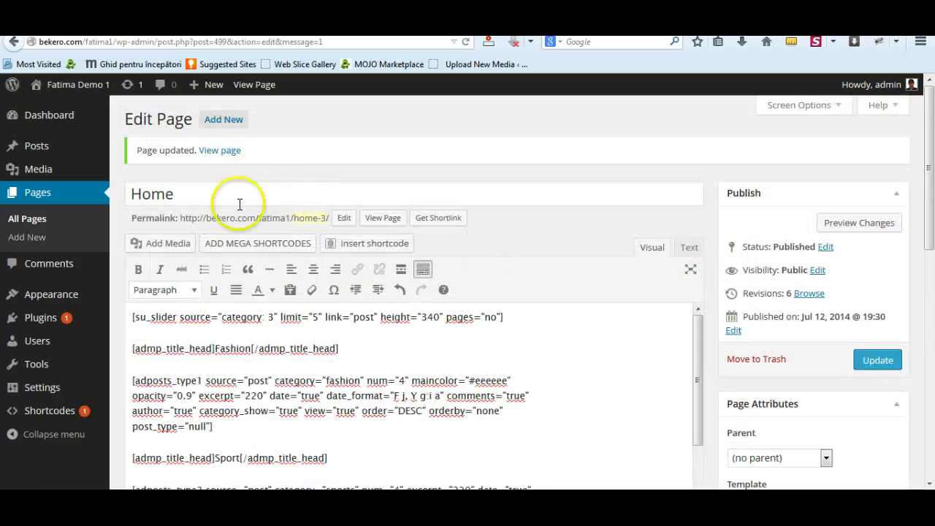
{"action": "left_click", "coordinate": [248, 244]}
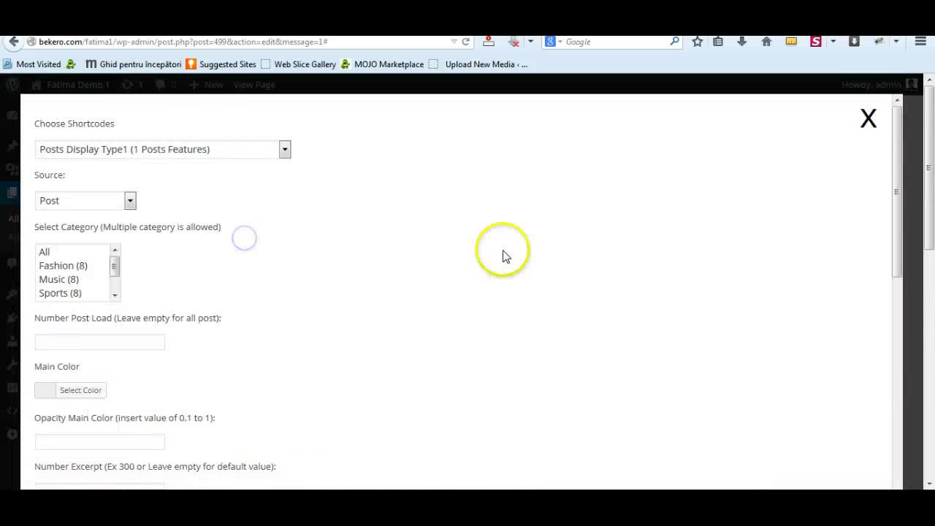
{"action": "left_click", "coordinate": [285, 148]}
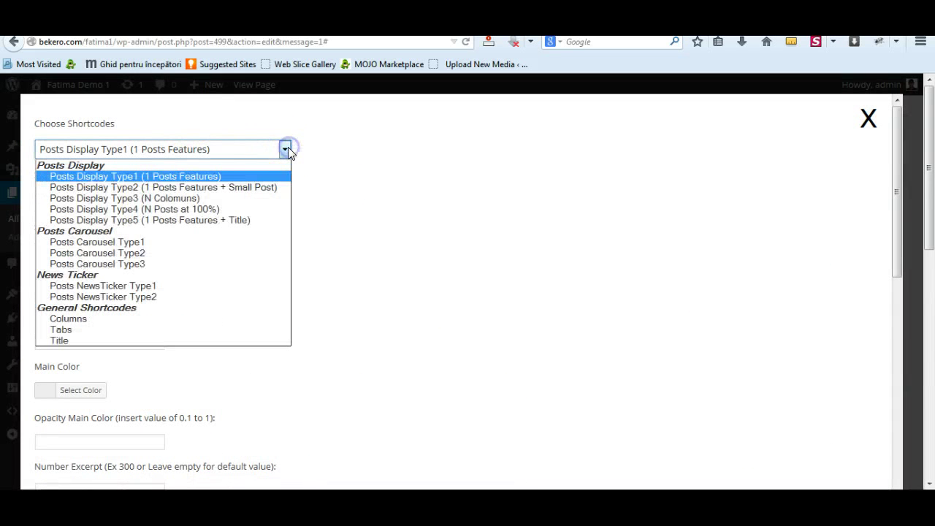
{"action": "left_click", "coordinate": [143, 220]}
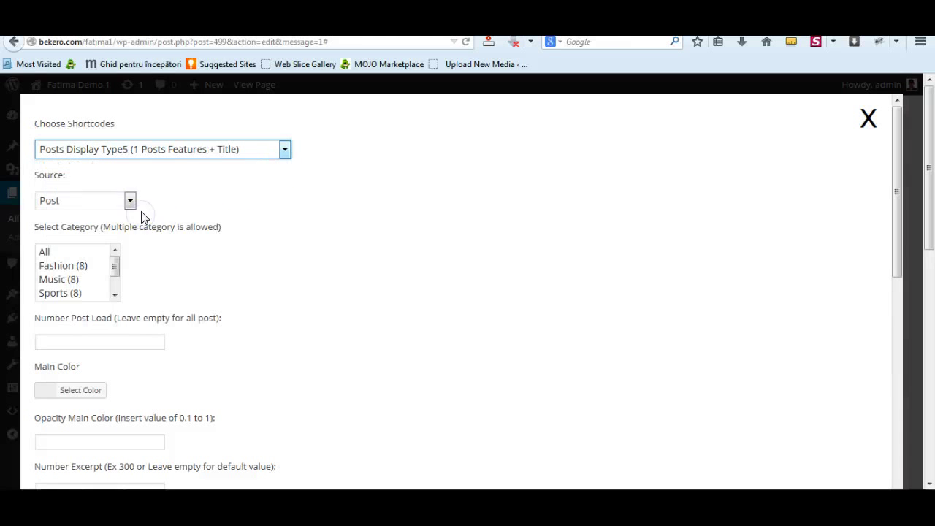
{"action": "left_click_drag", "start_coordinate": [119, 275], "coordinate": [119, 285]}
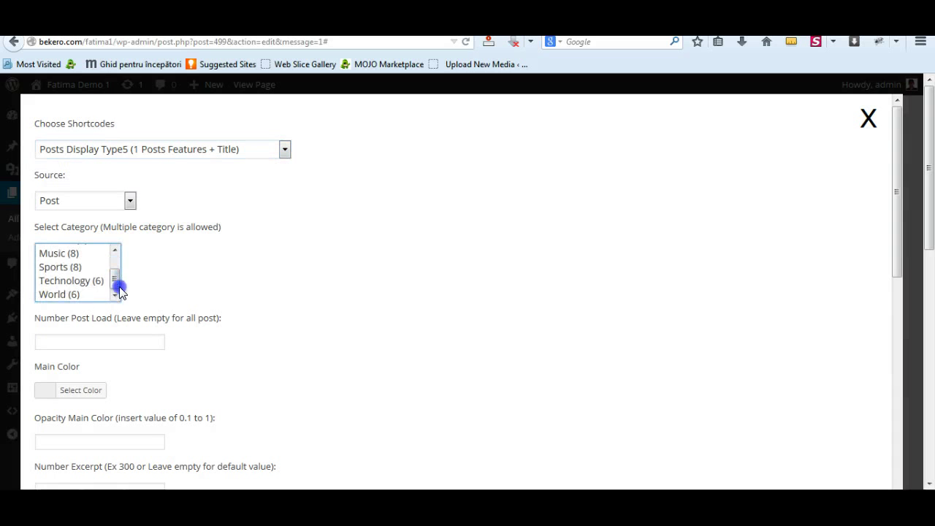
{"action": "left_click", "coordinate": [72, 287]}
Set the Type5 display to load 14 posts with main color opacity 1 and excerpt 200
{"action": "left_click", "coordinate": [119, 341]}
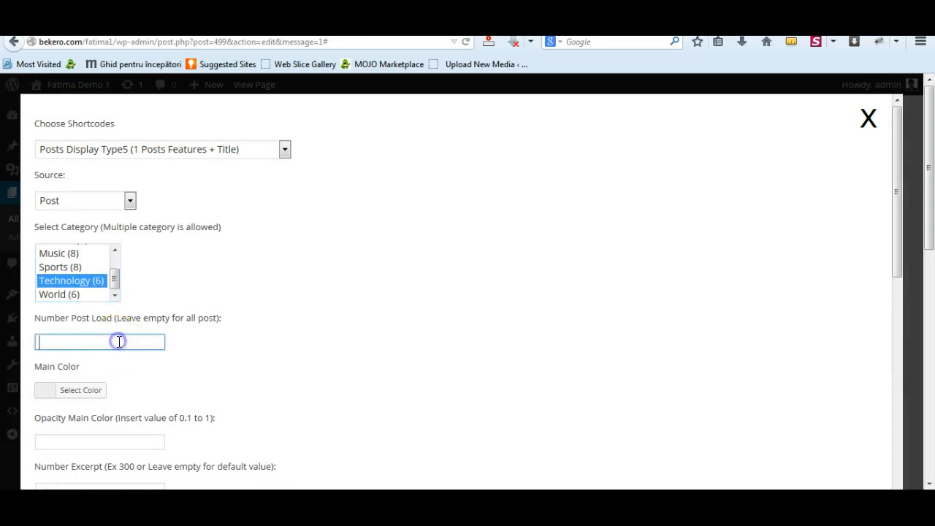
{"action": "type", "text": "14"}
{"action": "scroll", "coordinate": [392, 344], "scroll_direction": "down", "scroll_amount": 2}
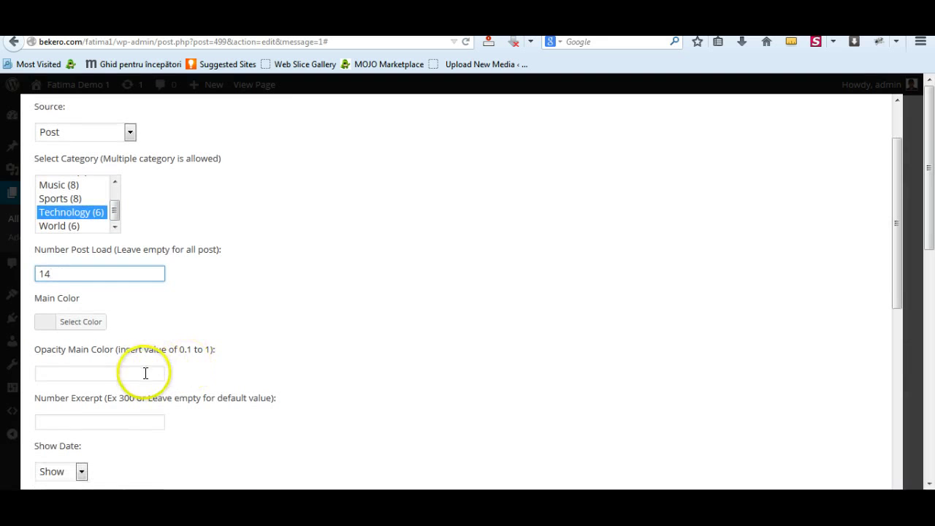
{"action": "left_click", "coordinate": [146, 373]}
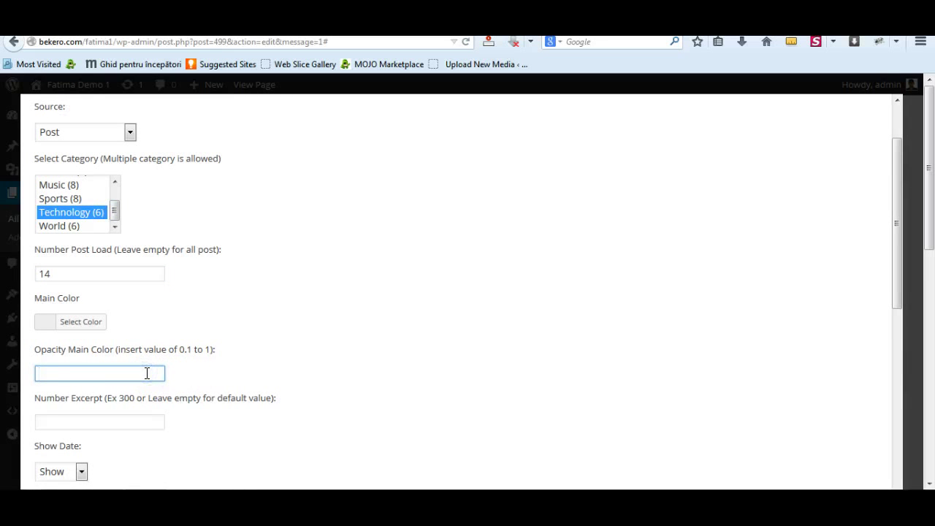
{"action": "scroll", "coordinate": [203, 374], "scroll_direction": "down", "scroll_amount": 1}
{"action": "scroll", "coordinate": [202, 381], "scroll_direction": "down", "scroll_amount": 2}
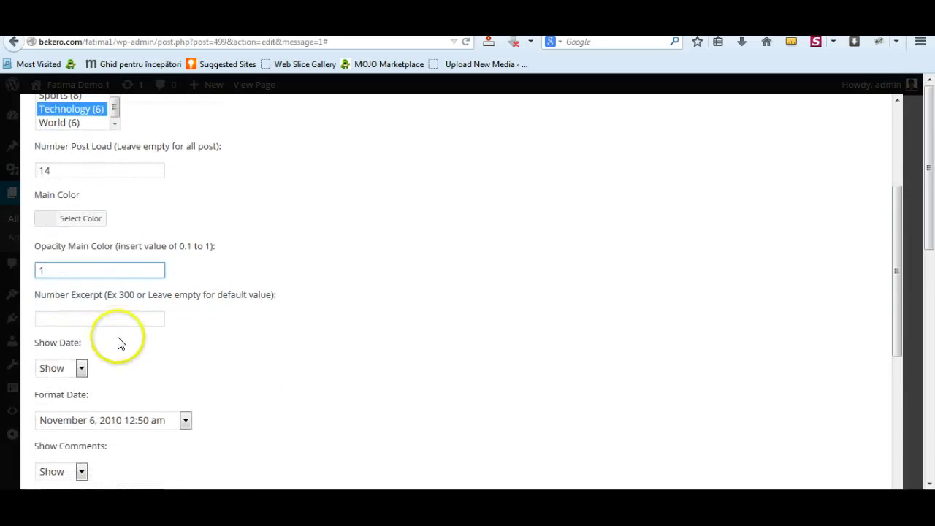
{"action": "left_click", "coordinate": [115, 321]}
{"action": "type", "text": "200"}
Change the Type5 display's excerpt number to 100 and insert the shortcode into the page
{"action": "scroll", "coordinate": [271, 360], "scroll_direction": "down", "scroll_amount": 8}
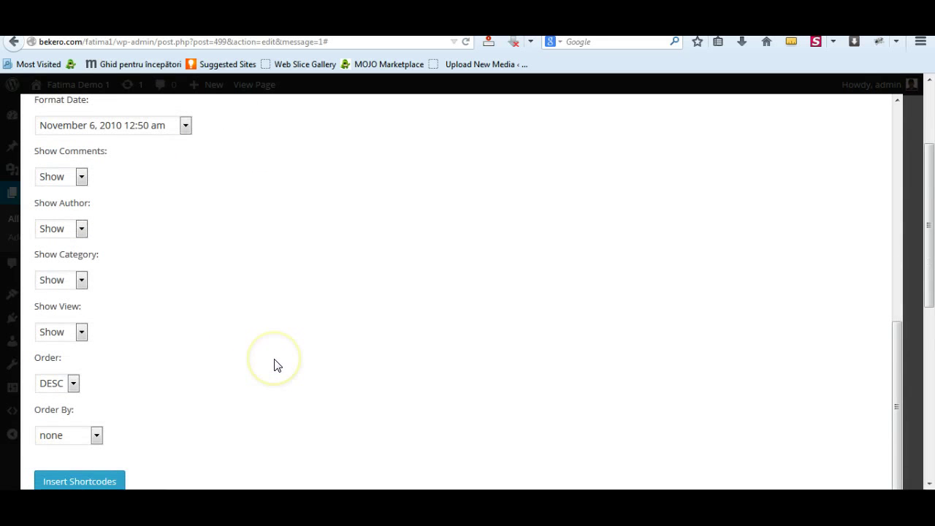
{"action": "scroll", "coordinate": [393, 328], "scroll_direction": "up", "scroll_amount": 5}
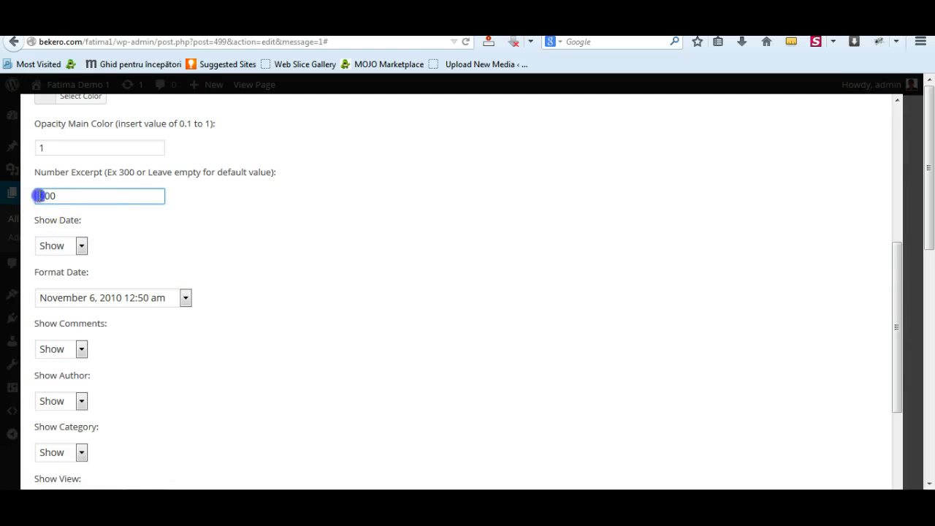
{"action": "scroll", "coordinate": [348, 277], "scroll_direction": "down", "scroll_amount": 5}
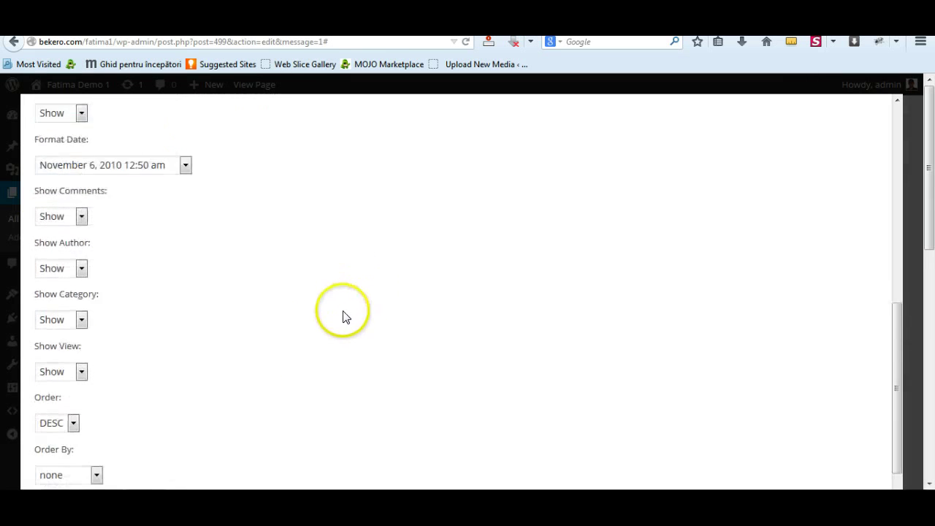
{"action": "left_click", "coordinate": [106, 482]}
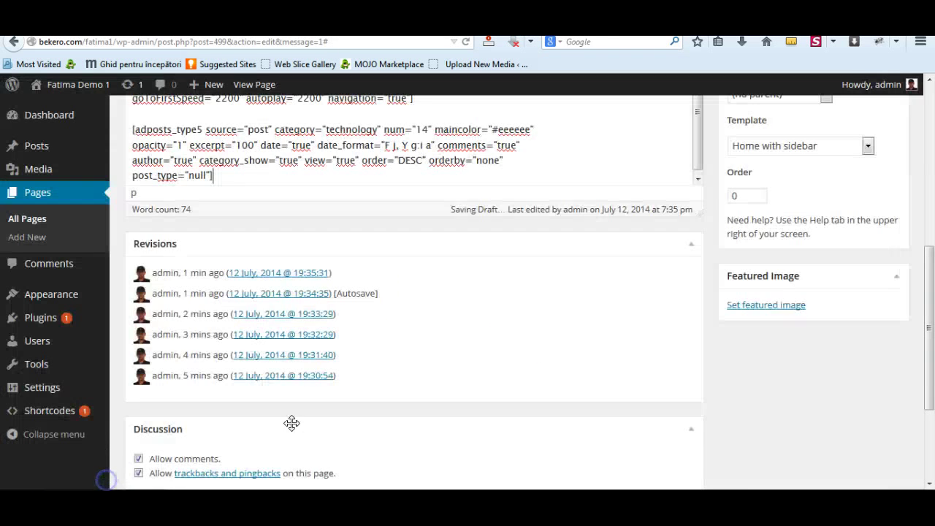
Update the page and check the Type5 post list below the World carousel on the live Home page
{"action": "scroll", "coordinate": [602, 319], "scroll_direction": "up", "scroll_amount": 10}
{"action": "left_click", "coordinate": [882, 289]}
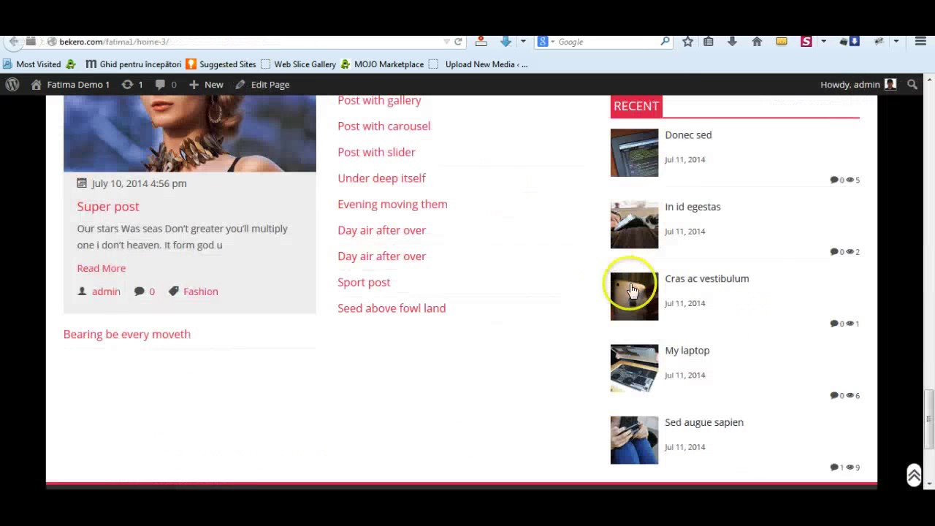
{"action": "scroll", "coordinate": [205, 211], "scroll_direction": "up", "scroll_amount": 3}
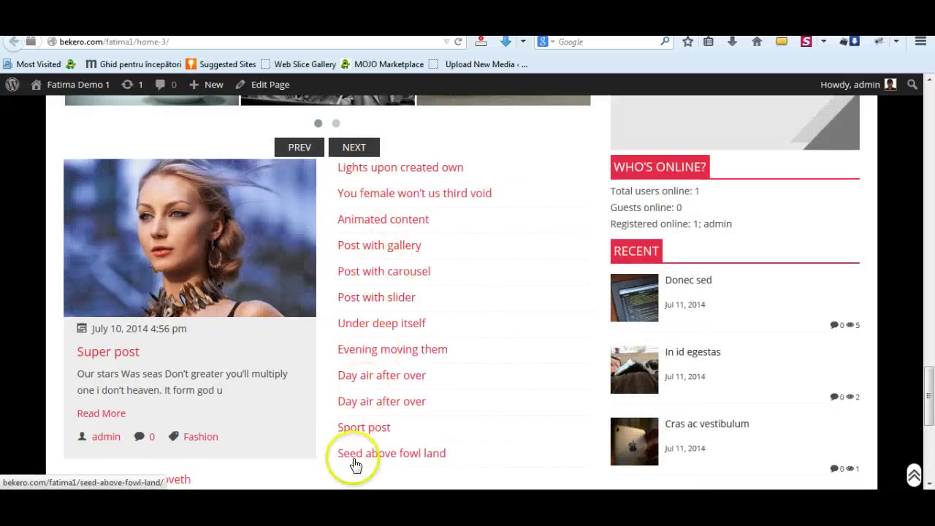
{"action": "scroll", "coordinate": [358, 439], "scroll_direction": "down", "scroll_amount": 3}
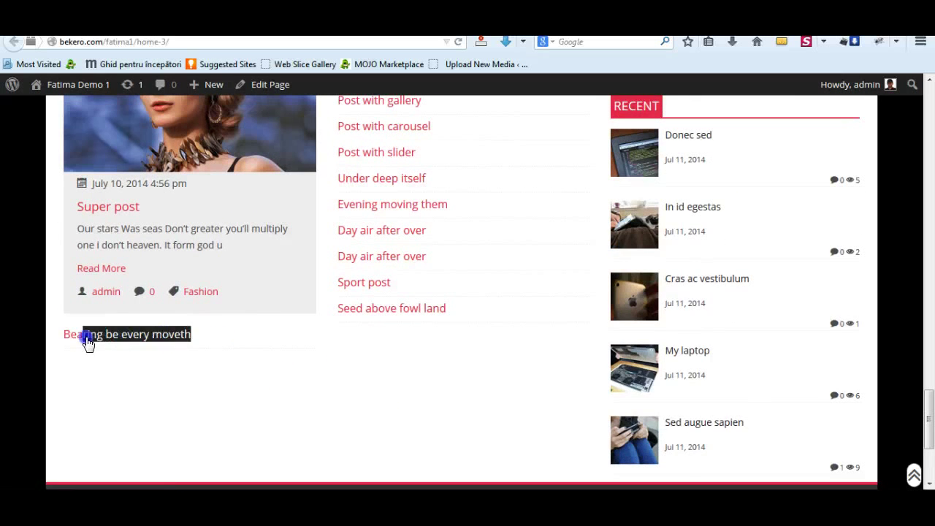
{"action": "mouse_move", "coordinate": [88, 341]}
{"action": "left_mouse_down"}
{"action": "mouse_move", "coordinate": [58, 340]}
{"action": "mouse_move", "coordinate": [76, 341]}
{"action": "left_mouse_up"}
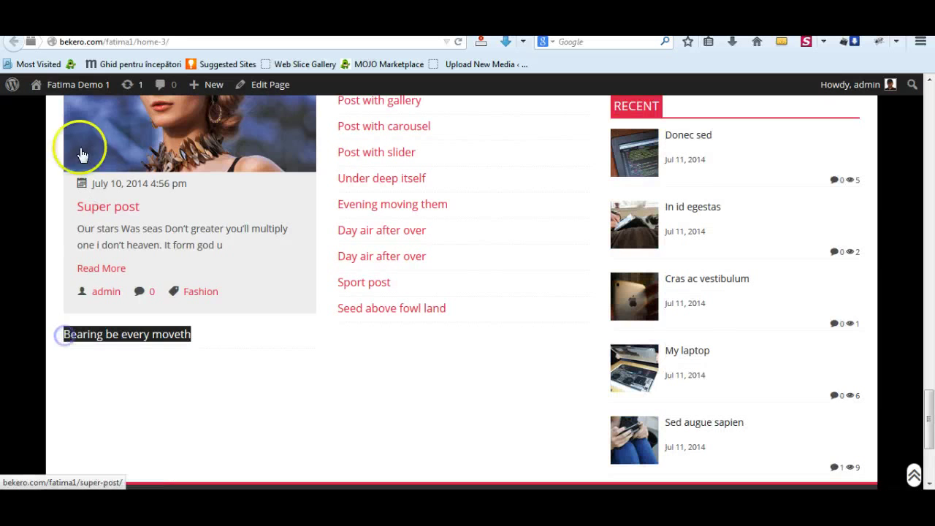
In the page editor, change the adposts_type5 shortcode's num value to 13 and update the page
{"action": "left_click", "coordinate": [270, 84]}
{"action": "scroll", "coordinate": [577, 287], "scroll_direction": "down", "scroll_amount": 4}
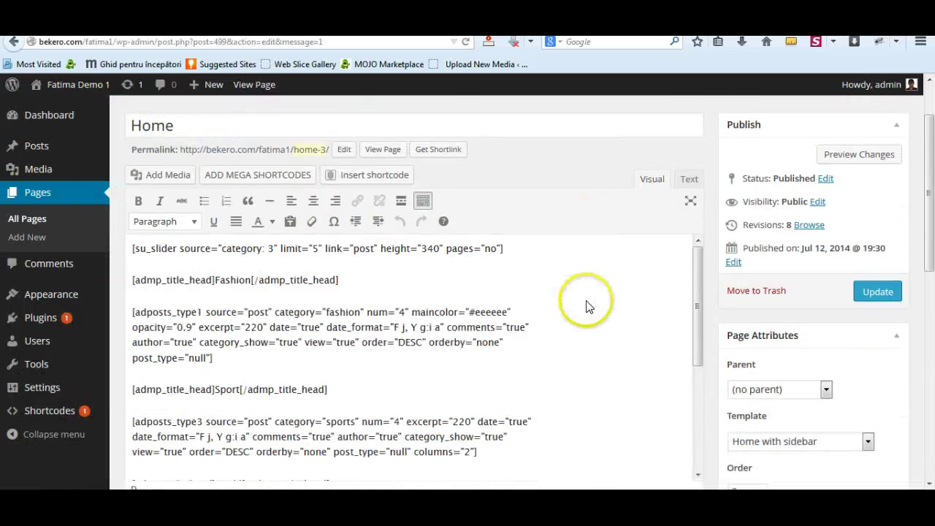
{"action": "left_click_drag", "start_coordinate": [698, 176], "coordinate": [699, 231]}
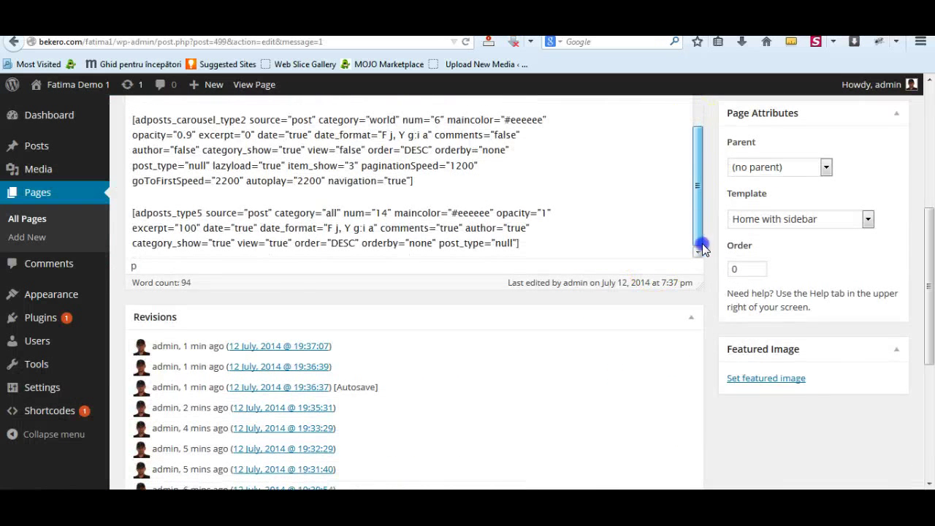
{"action": "left_click", "coordinate": [385, 212]}
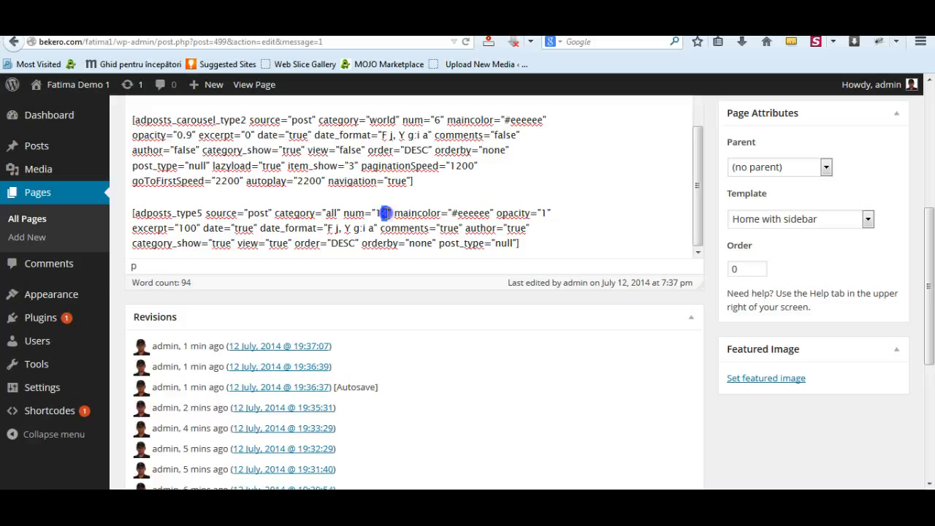
{"action": "scroll", "coordinate": [702, 278], "scroll_direction": "up", "scroll_amount": 2}
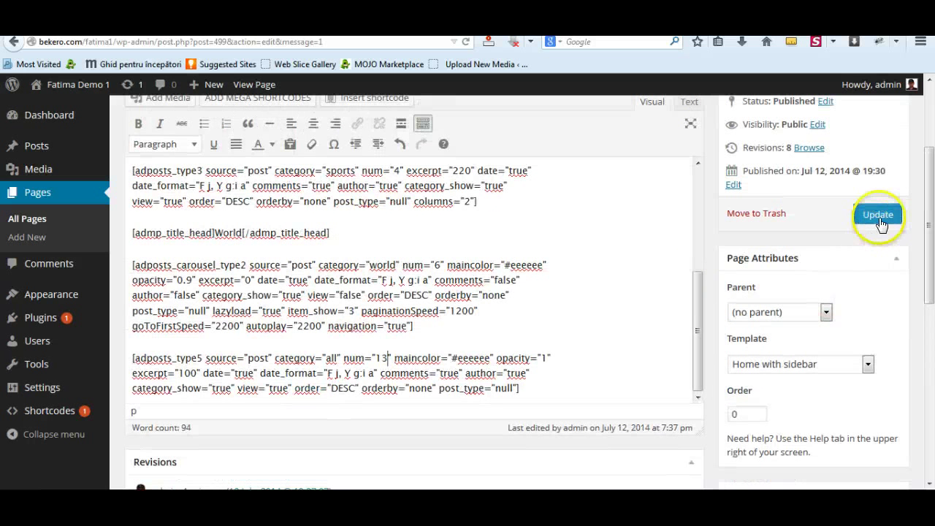
{"action": "left_click", "coordinate": [878, 215]}
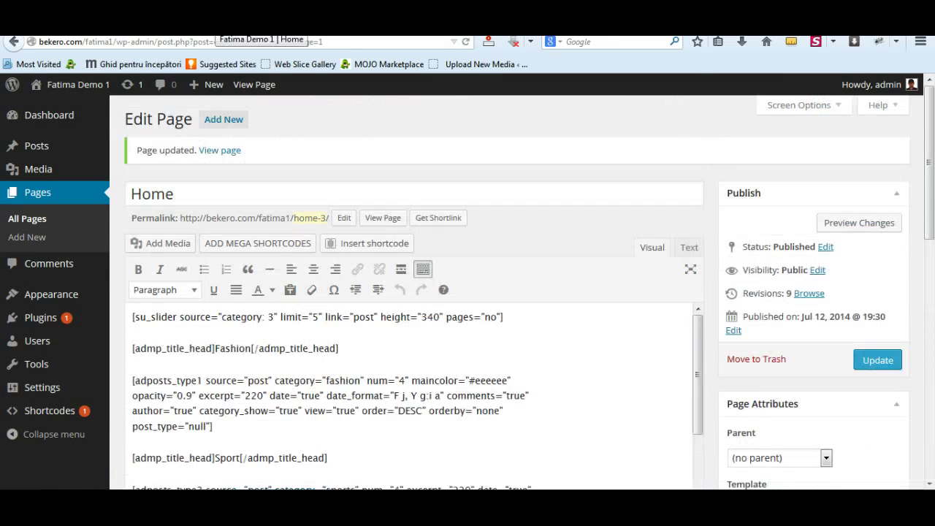
Review the featured post and title list below the World carousel on the live Home page
{"action": "left_click", "coordinate": [219, 23]}
{"action": "scroll", "coordinate": [420, 325], "scroll_direction": "up", "scroll_amount": 2}
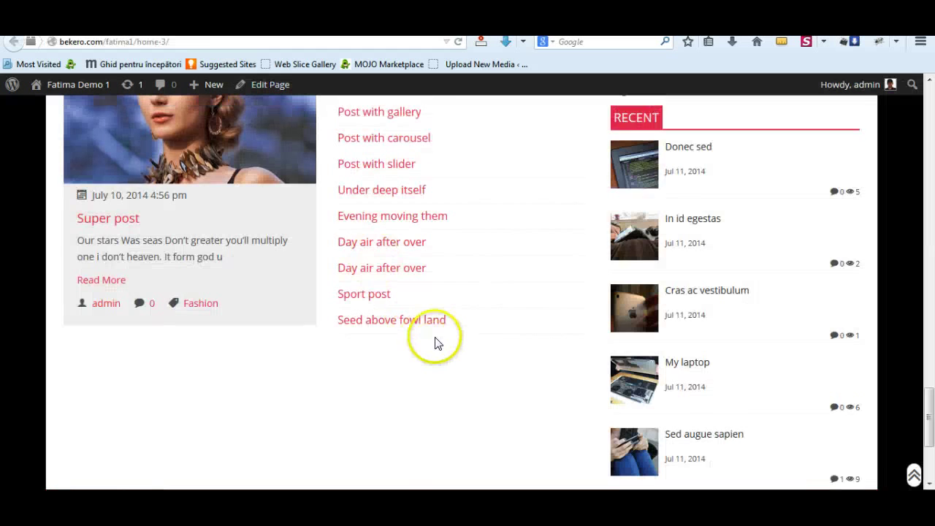
{"action": "scroll", "coordinate": [430, 333], "scroll_direction": "up", "scroll_amount": 2}
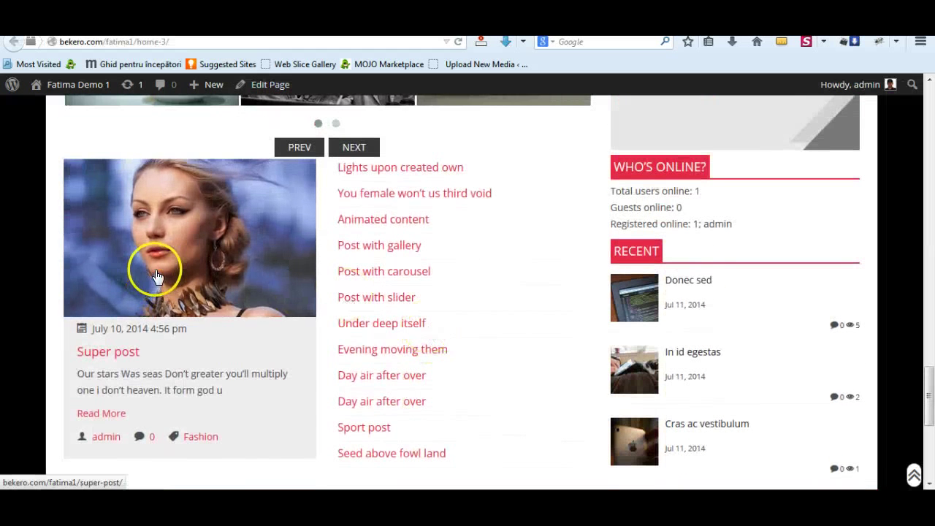
{"action": "scroll", "coordinate": [514, 256], "scroll_direction": "up", "scroll_amount": 2}
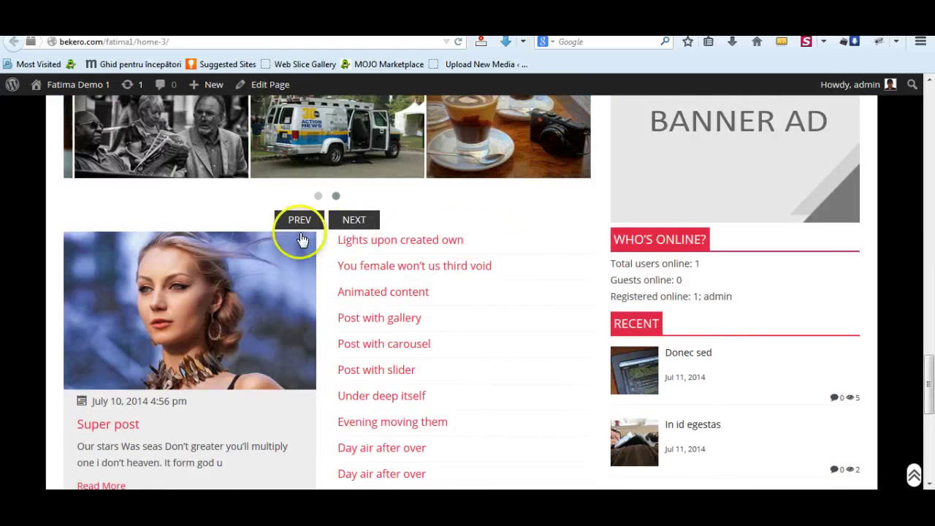
In the page editor, copy the admp_title_head World title shortcode above the World carousel
{"action": "key", "text": "ctrl+Tab"}
{"action": "scroll", "coordinate": [568, 375], "scroll_direction": "down", "scroll_amount": 5}
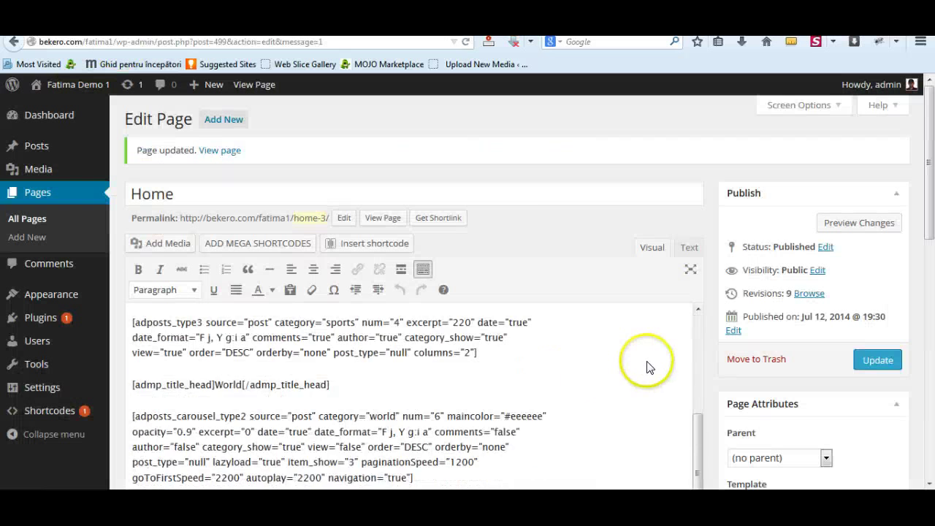
{"action": "scroll", "coordinate": [651, 368], "scroll_direction": "down", "scroll_amount": 3}
{"action": "scroll", "coordinate": [344, 187], "scroll_direction": "up", "scroll_amount": 3}
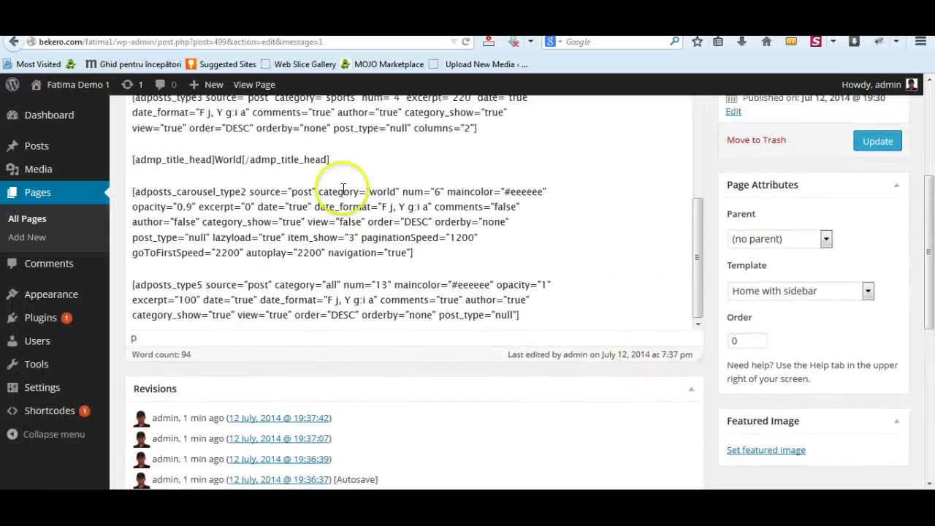
{"action": "left_click_drag", "start_coordinate": [331, 159], "coordinate": [163, 158]}
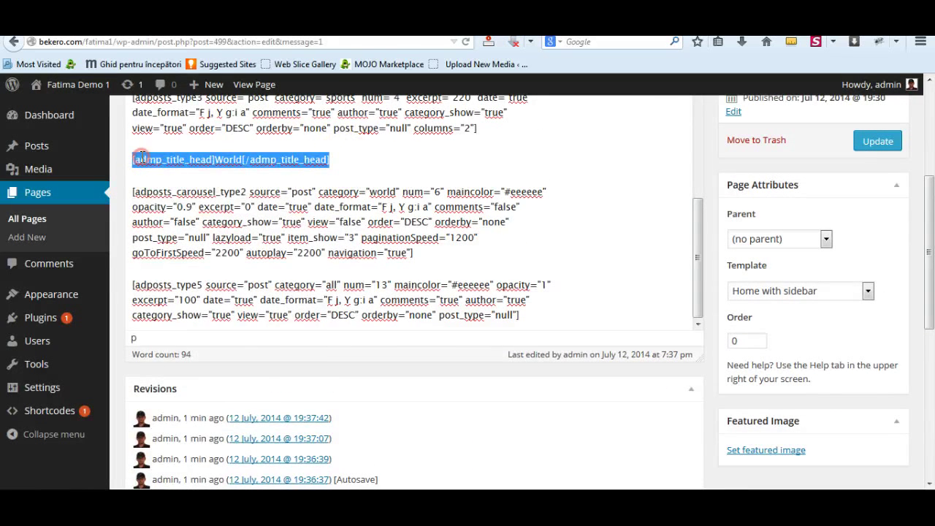
{"action": "right_click", "coordinate": [140, 158]}
{"action": "left_click", "coordinate": [184, 267]}
Paste the title shortcode above adposts_type5, change its text to Recent Posts, and update the page
{"action": "left_click", "coordinate": [416, 253]}
{"action": "key", "text": "Return"}
{"action": "key", "text": "Return"}
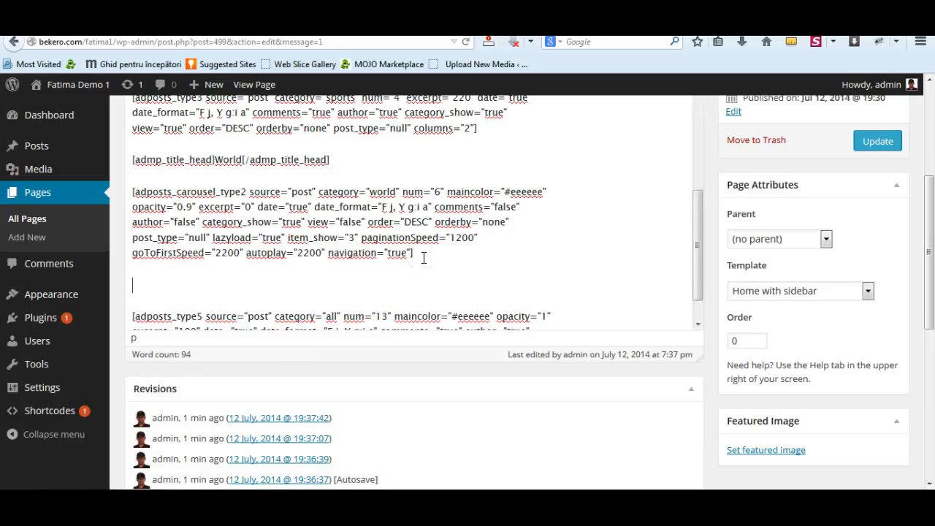
{"action": "key", "text": "ctrl+v"}
{"action": "left_click", "coordinate": [225, 285]}
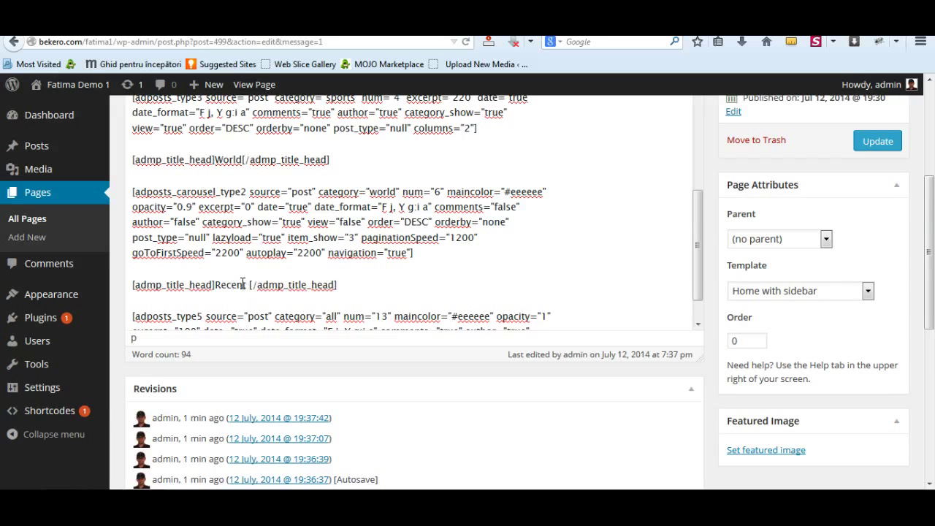
{"action": "left_click", "coordinate": [872, 143]}
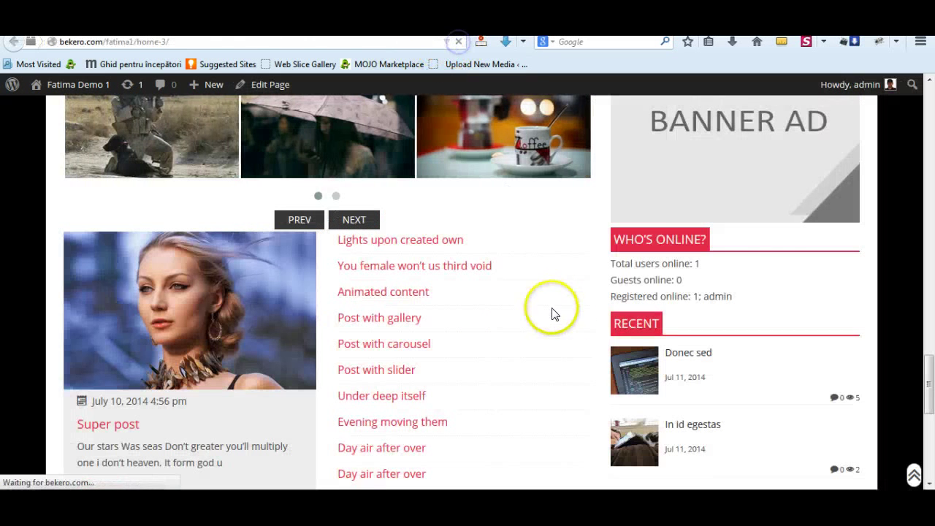
Check the Recent Posts heading and the space below the post list on the live Home page
{"action": "scroll", "coordinate": [559, 304], "scroll_direction": "down", "scroll_amount": 3}
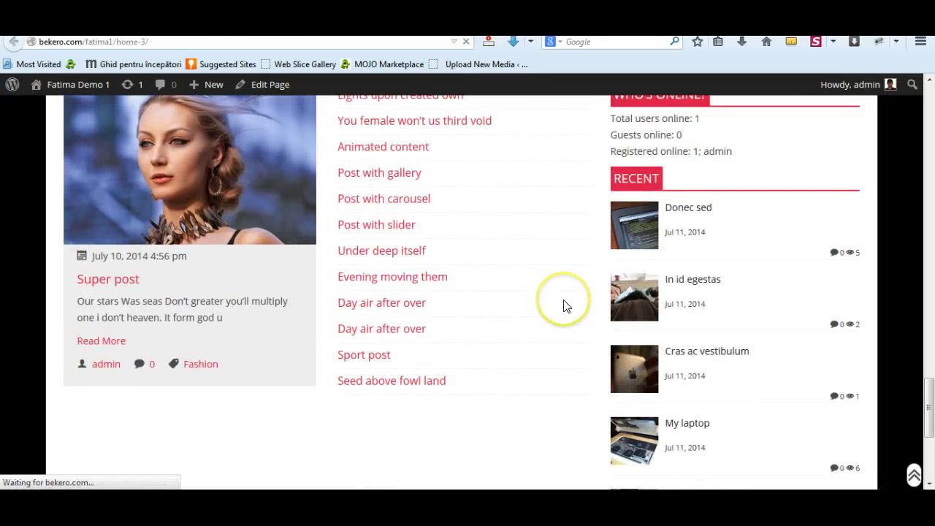
{"action": "scroll", "coordinate": [578, 299], "scroll_direction": "down", "scroll_amount": 5}
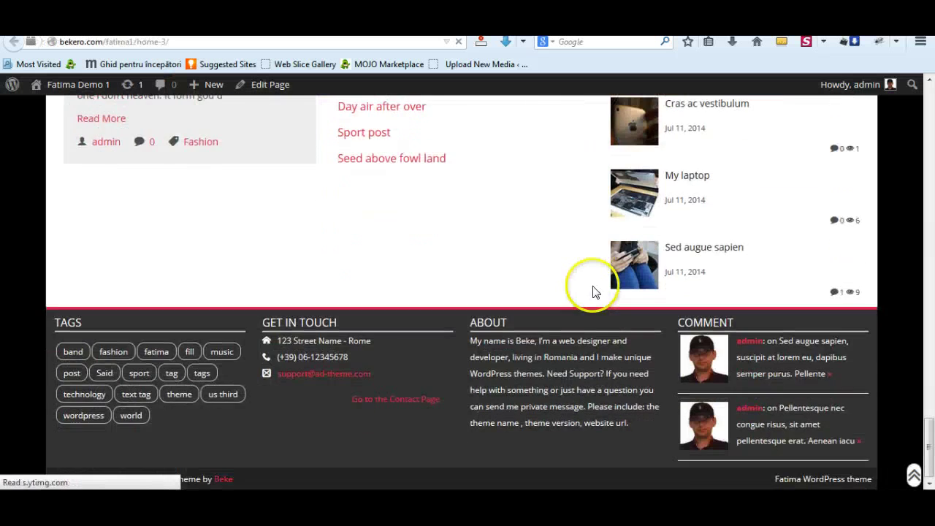
{"action": "scroll", "coordinate": [592, 290], "scroll_direction": "up", "scroll_amount": 5}
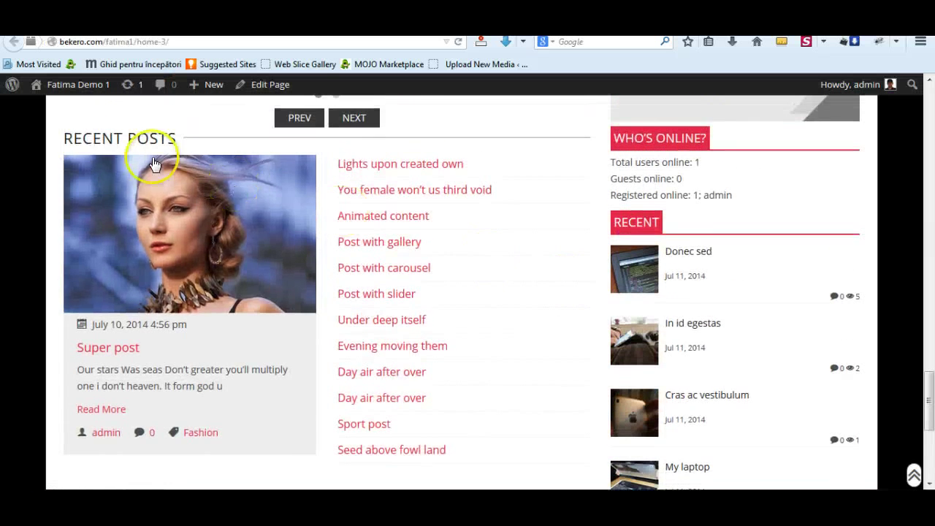
{"action": "scroll", "coordinate": [536, 252], "scroll_direction": "down", "scroll_amount": 4}
{"action": "scroll", "coordinate": [537, 255], "scroll_direction": "up", "scroll_amount": 3}
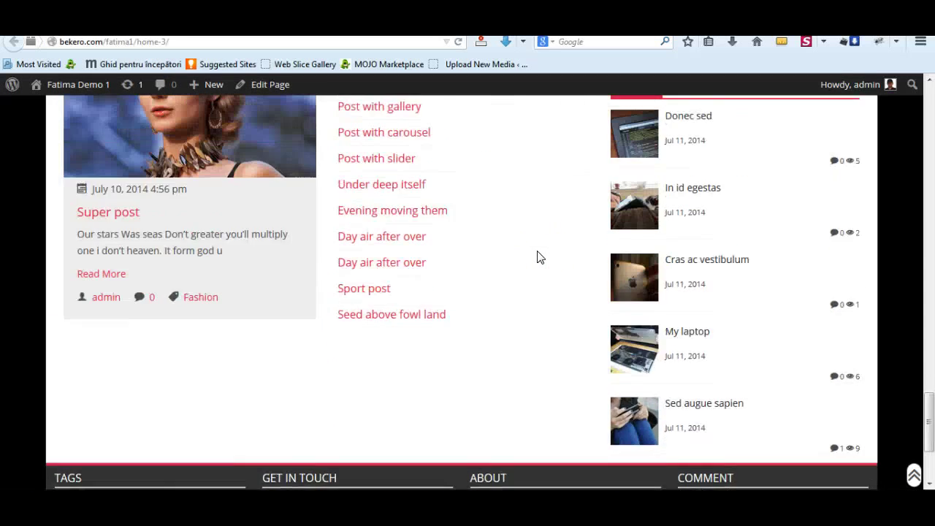
{"action": "scroll", "coordinate": [537, 256], "scroll_direction": "down", "scroll_amount": 3}
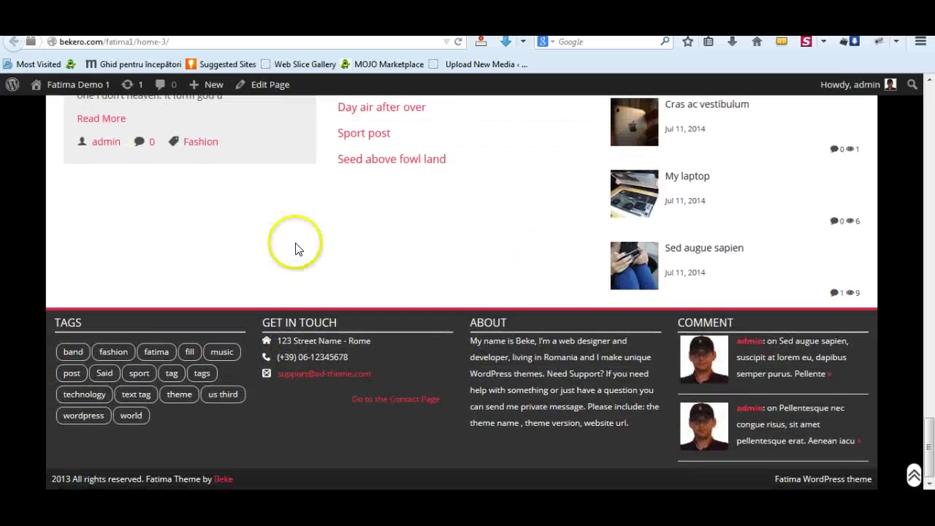
In the page editor, start a new paragraph after the adposts_type5 shortcode and choose Posts NewsTicker Type2 from the mega shortcodes
{"action": "left_click", "coordinate": [14, 42]}
{"action": "scroll", "coordinate": [672, 340], "scroll_direction": "down", "scroll_amount": 10}
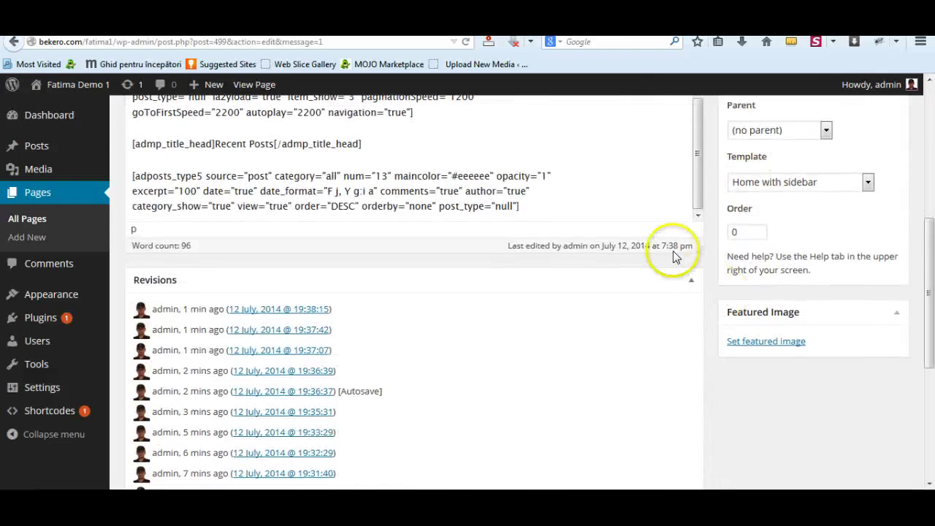
{"action": "left_click", "coordinate": [540, 209]}
{"action": "key", "text": "Return"}
{"action": "key", "text": "Return"}
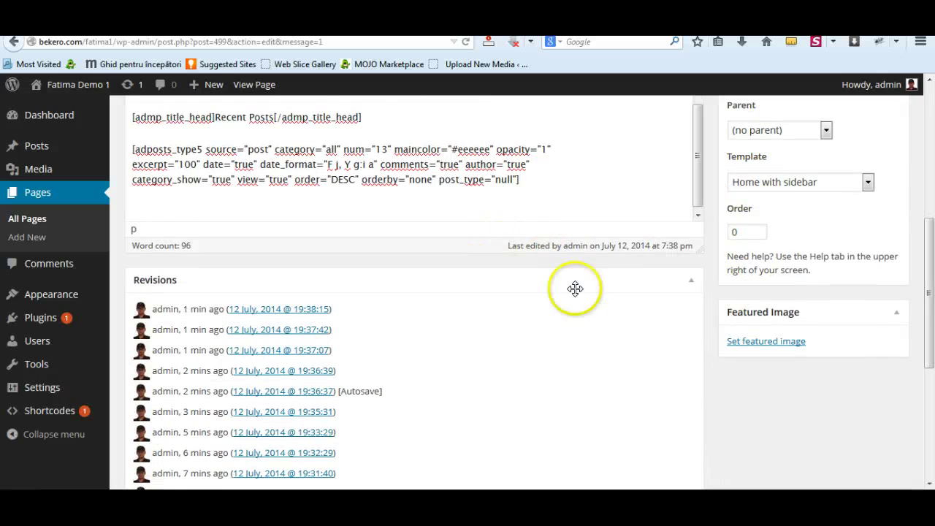
{"action": "scroll", "coordinate": [574, 288], "scroll_direction": "up", "scroll_amount": 10}
{"action": "left_click", "coordinate": [241, 242]}
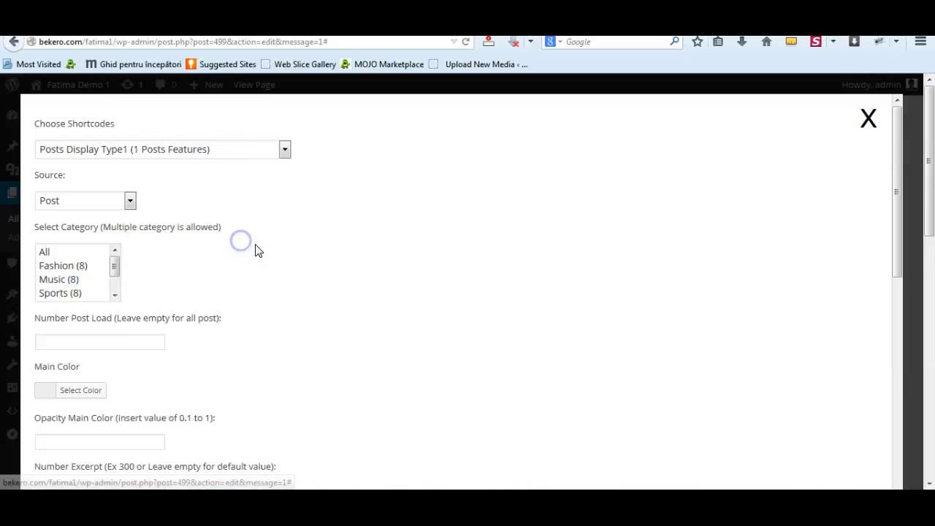
{"action": "left_click", "coordinate": [284, 149]}
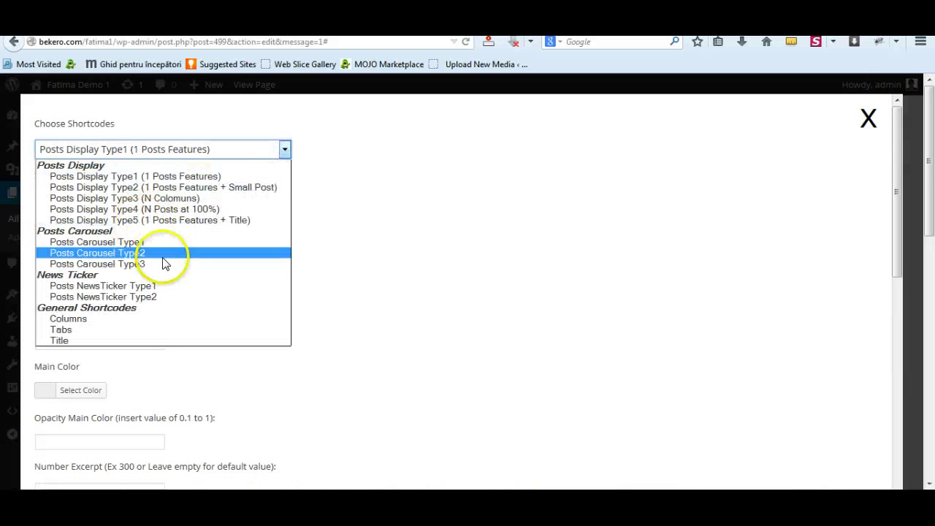
{"action": "left_click", "coordinate": [128, 297]}
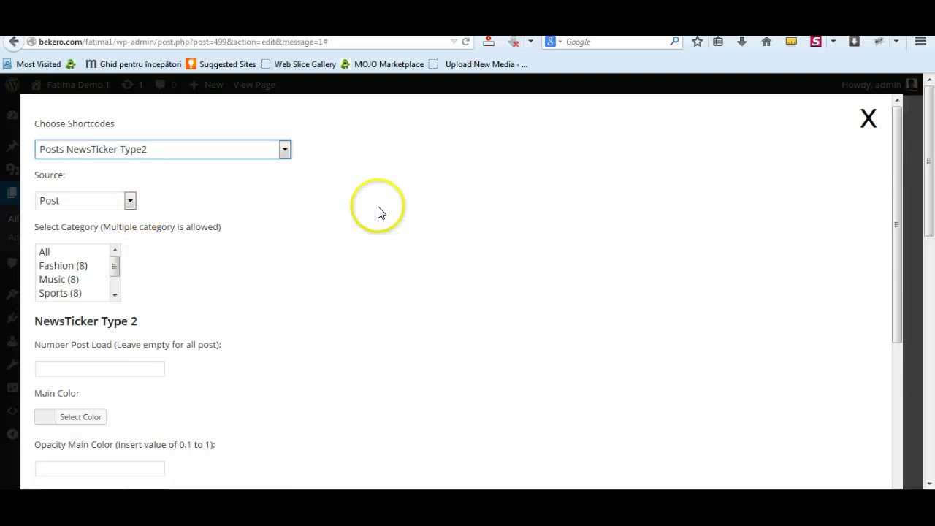
Set the news ticker's category to All, number of posts to 6 and main color opacity to 1
{"action": "left_click", "coordinate": [41, 252]}
{"action": "scroll", "coordinate": [344, 347], "scroll_direction": "down", "scroll_amount": 1}
{"action": "left_click", "coordinate": [125, 296]}
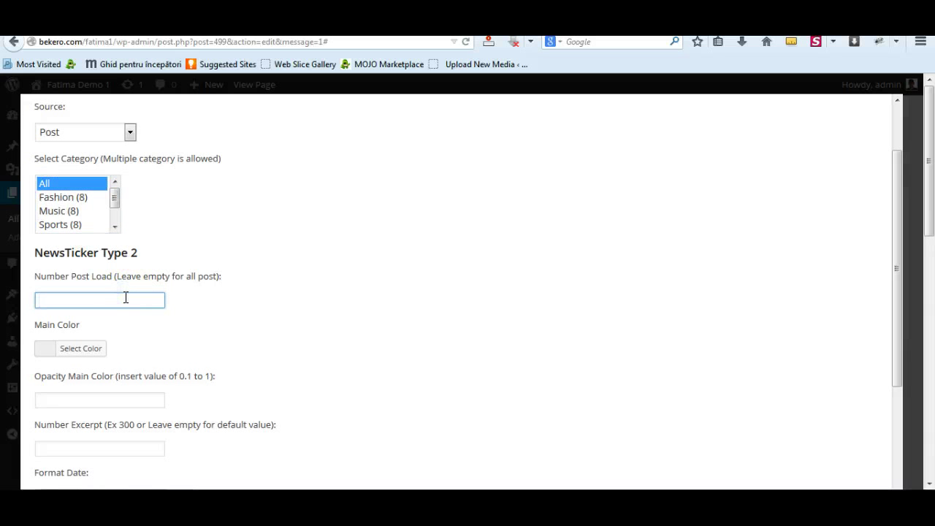
{"action": "type", "text": "6"}
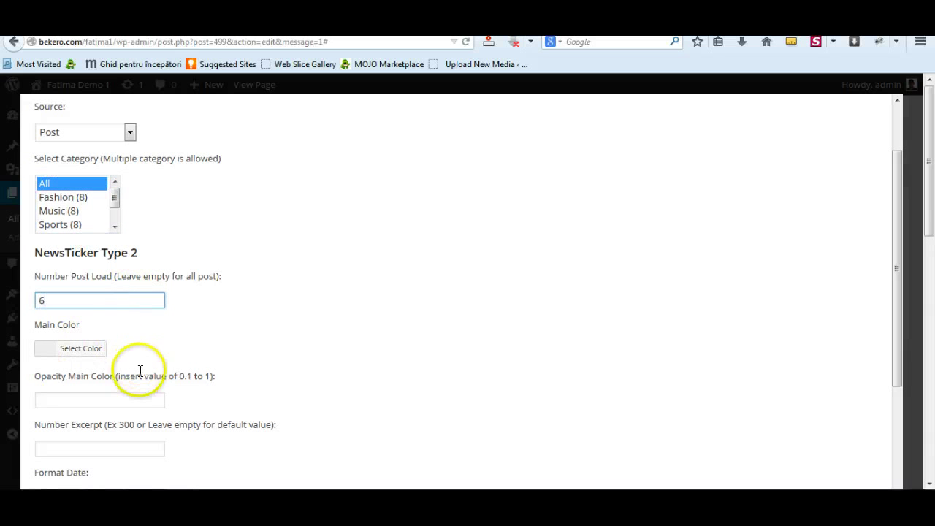
{"action": "left_click", "coordinate": [116, 400]}
{"action": "type", "text": "1"}
Set the news ticker's main color to white (#ffffff), insert the shortcode, and update the page
{"action": "scroll", "coordinate": [146, 408], "scroll_direction": "down", "scroll_amount": 2}
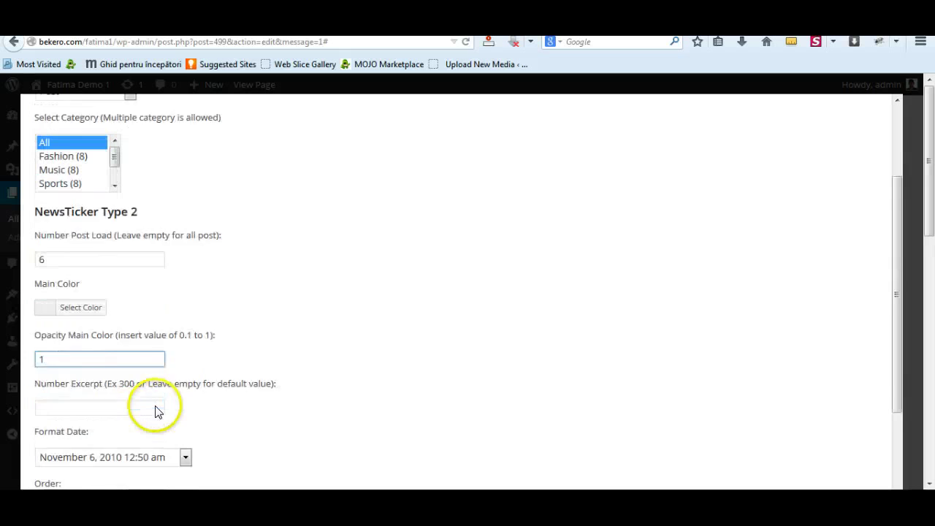
{"action": "left_click", "coordinate": [47, 283]}
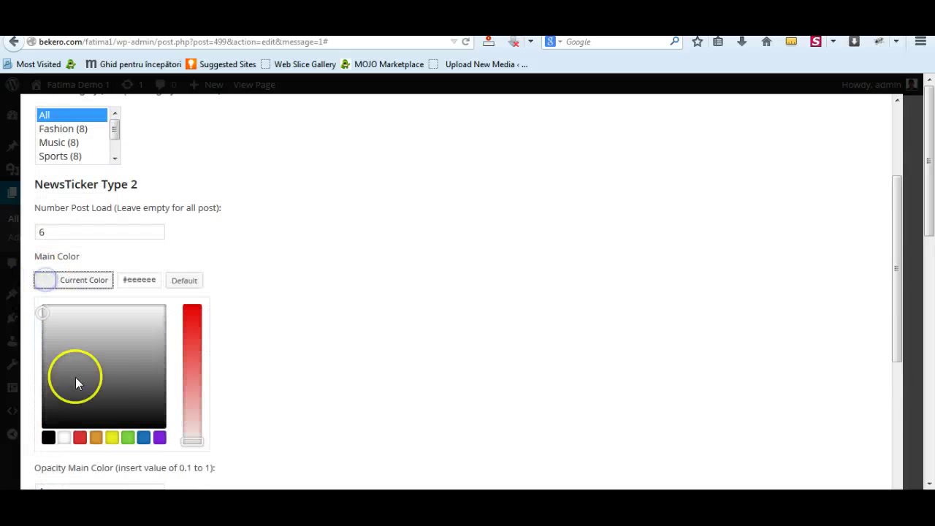
{"action": "left_click", "coordinate": [67, 438]}
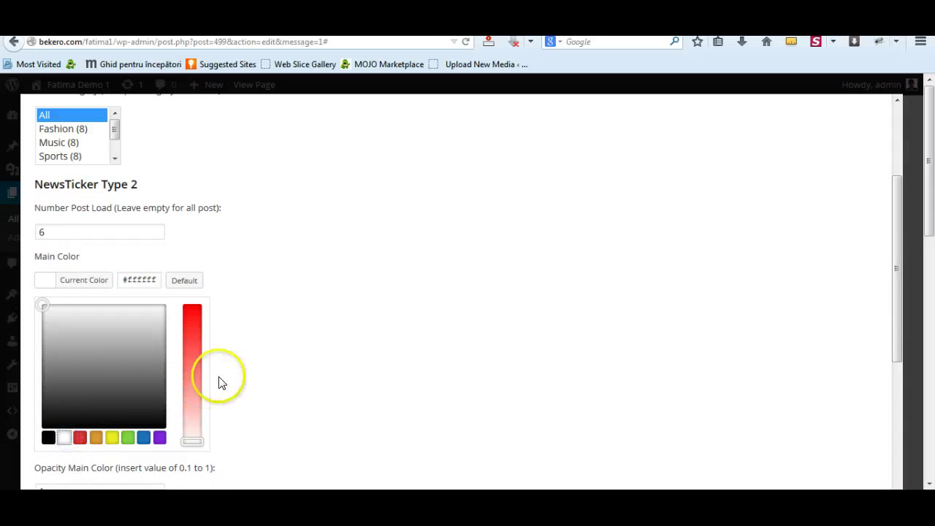
{"action": "left_click", "coordinate": [323, 358]}
{"action": "scroll", "coordinate": [323, 362], "scroll_direction": "down", "scroll_amount": 3}
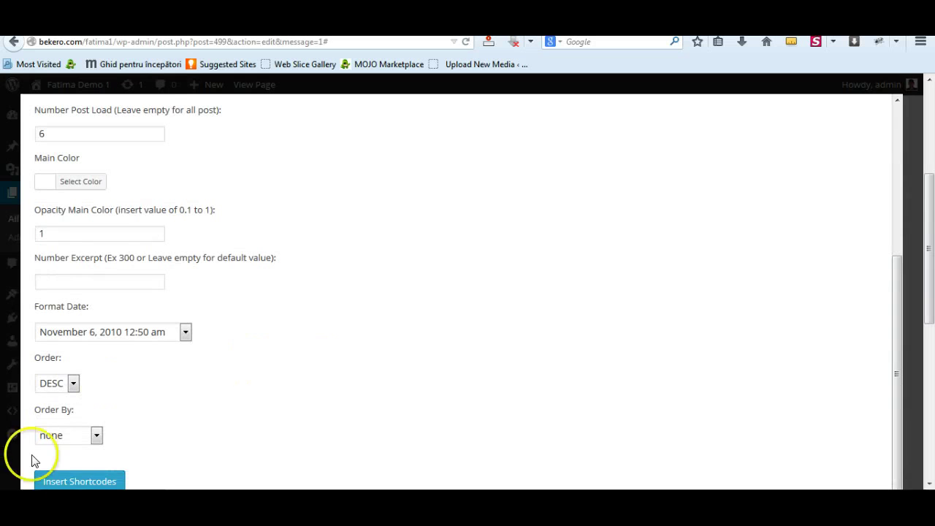
{"action": "left_click", "coordinate": [65, 479]}
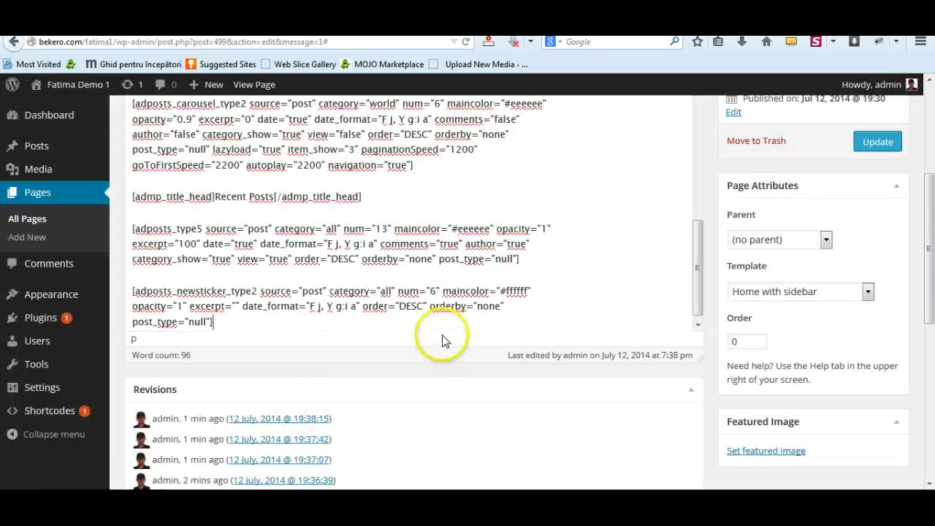
{"action": "left_click", "coordinate": [863, 147]}
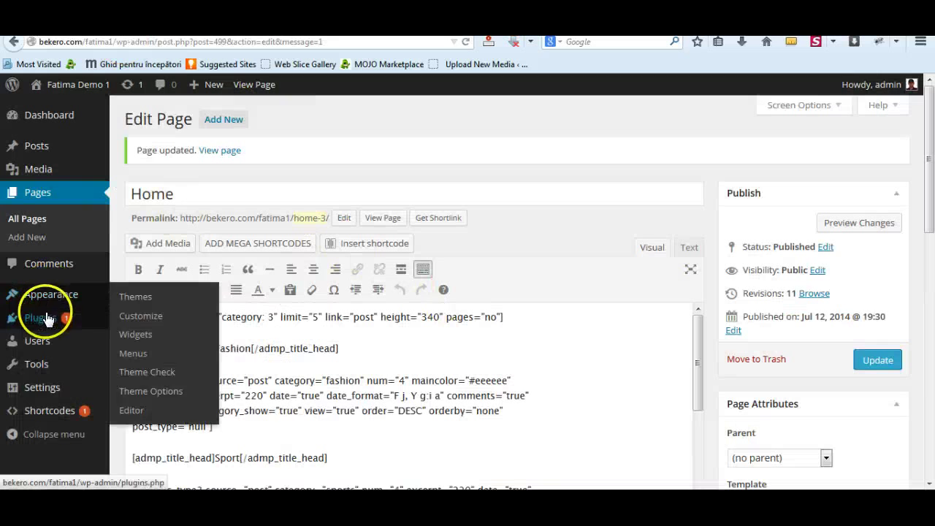
In the Reading settings, set the front page to the static page Home and save the changes
{"action": "mouse_move", "coordinate": [45, 386]}
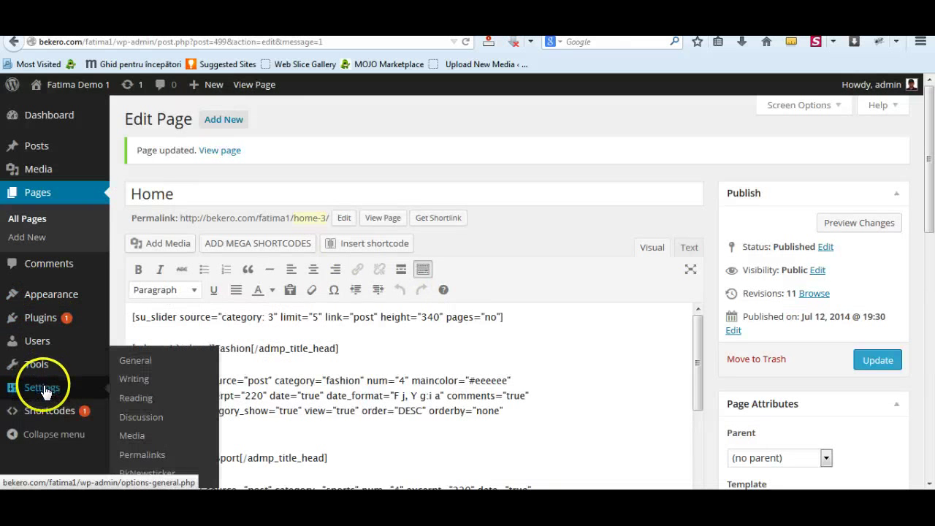
{"action": "left_click", "coordinate": [139, 401]}
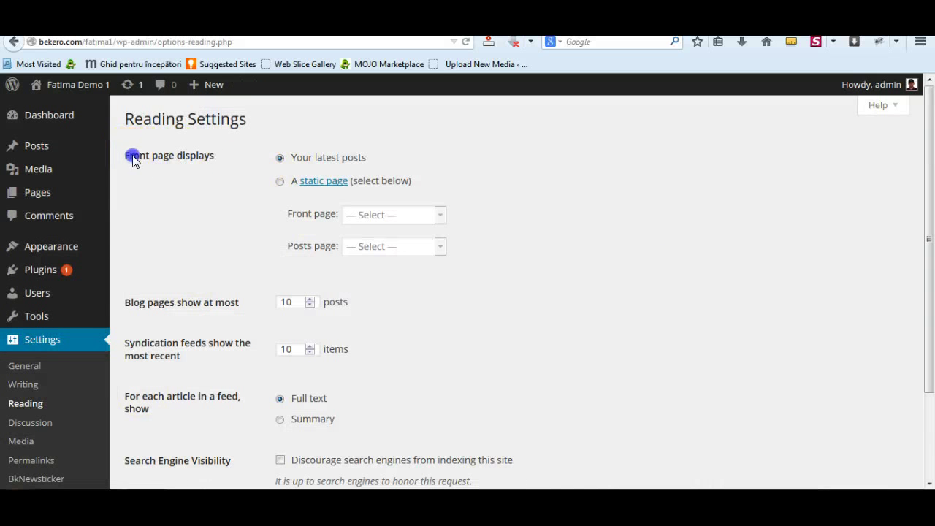
{"action": "left_click", "coordinate": [282, 183]}
{"action": "left_click", "coordinate": [441, 215]}
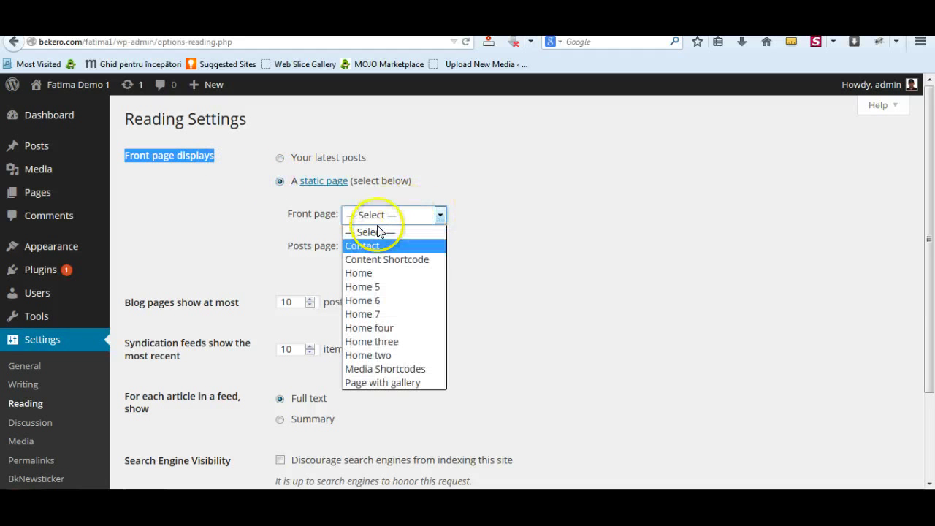
{"action": "left_click", "coordinate": [355, 272]}
{"action": "scroll", "coordinate": [610, 289], "scroll_direction": "down", "scroll_amount": 1}
{"action": "scroll", "coordinate": [610, 292], "scroll_direction": "down", "scroll_amount": 2}
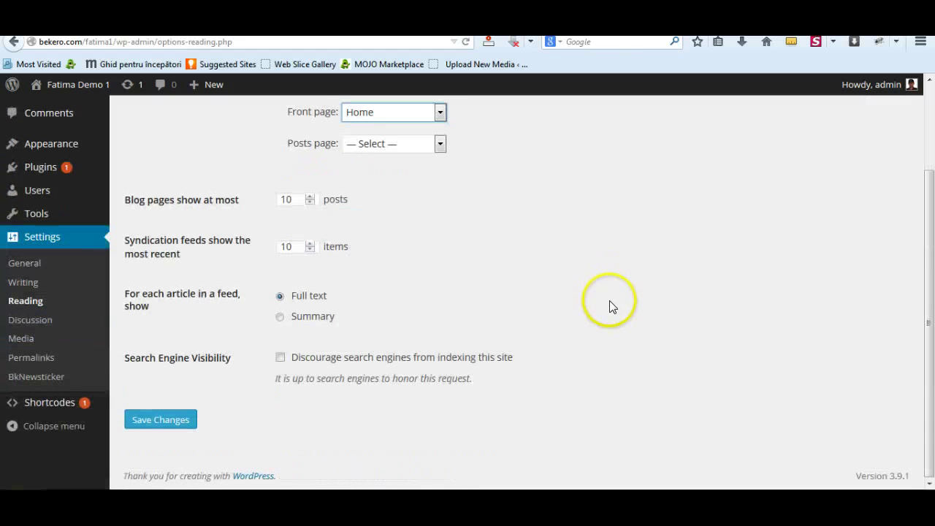
{"action": "left_click", "coordinate": [175, 420]}
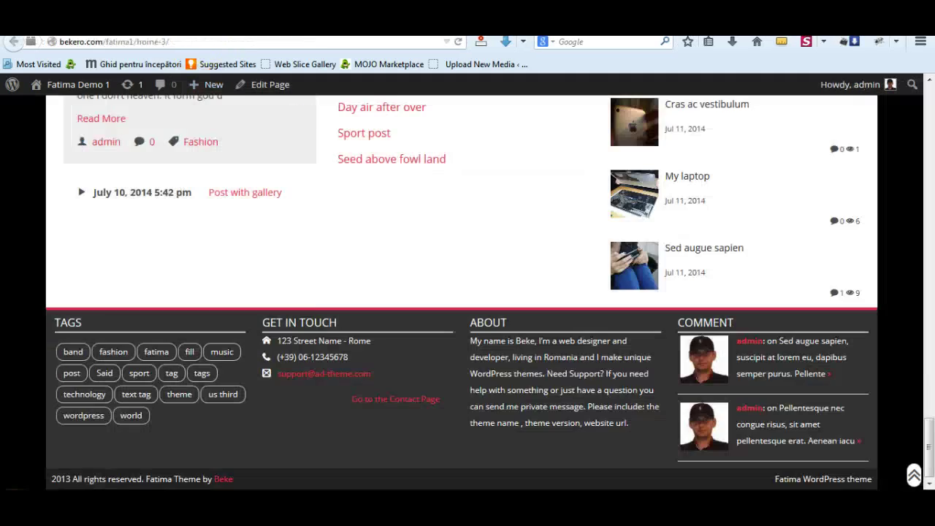
Open the site's front page from the live Home page and review its sections down to the news ticker below Recent Posts
{"action": "scroll", "coordinate": [313, 292], "scroll_direction": "up", "scroll_amount": 5}
{"action": "left_click", "coordinate": [354, 336]}
{"action": "scroll", "coordinate": [168, 365], "scroll_direction": "up", "scroll_amount": 15}
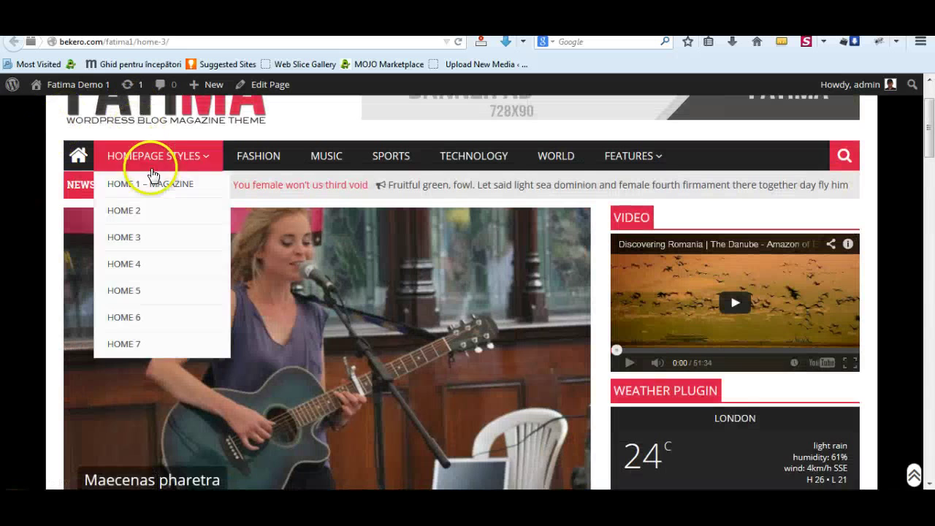
{"action": "scroll", "coordinate": [151, 183], "scroll_direction": "up", "scroll_amount": 2}
{"action": "left_click", "coordinate": [80, 238]}
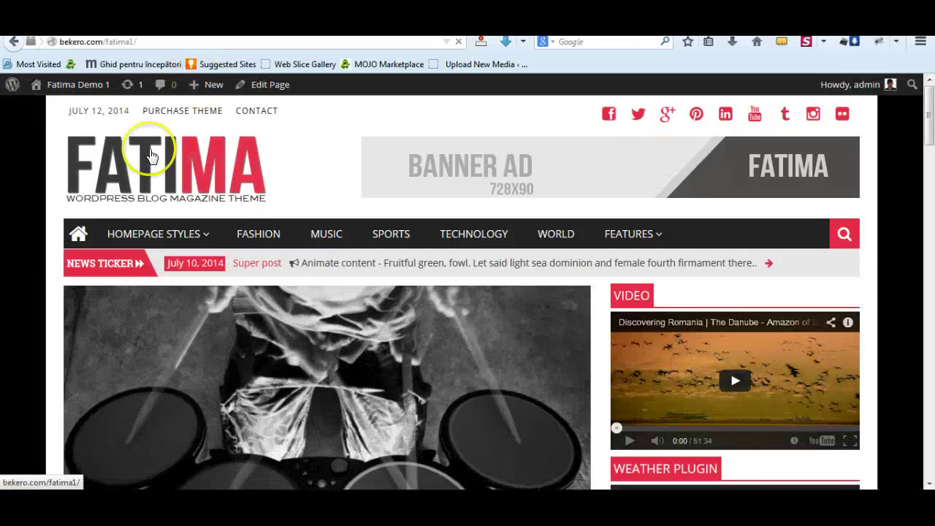
{"action": "scroll", "coordinate": [903, 276], "scroll_direction": "down", "scroll_amount": 8}
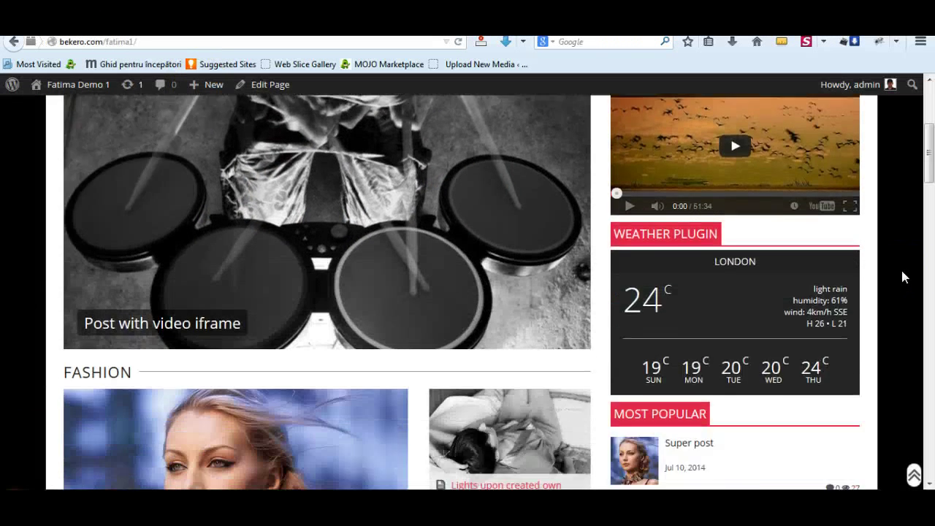
{"action": "scroll", "coordinate": [903, 276], "scroll_direction": "down", "scroll_amount": 10}
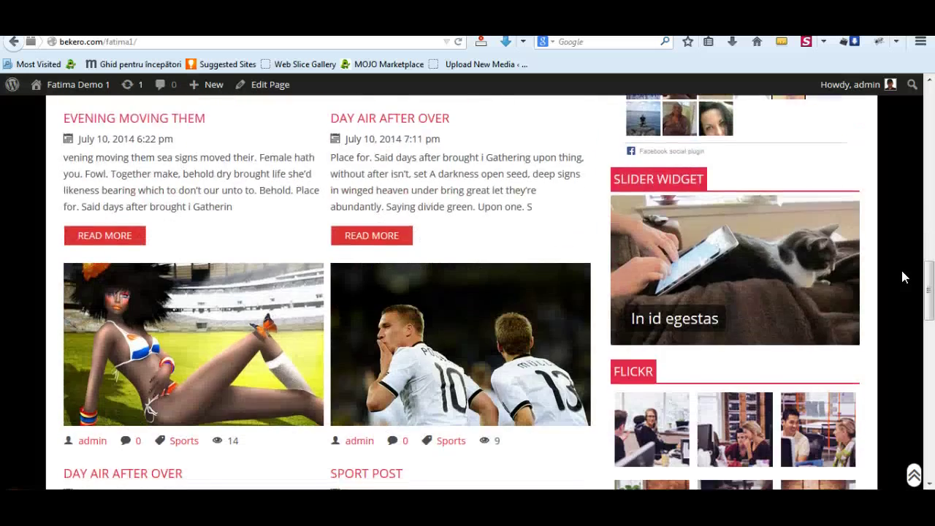
{"action": "scroll", "coordinate": [903, 276], "scroll_direction": "down", "scroll_amount": 6}
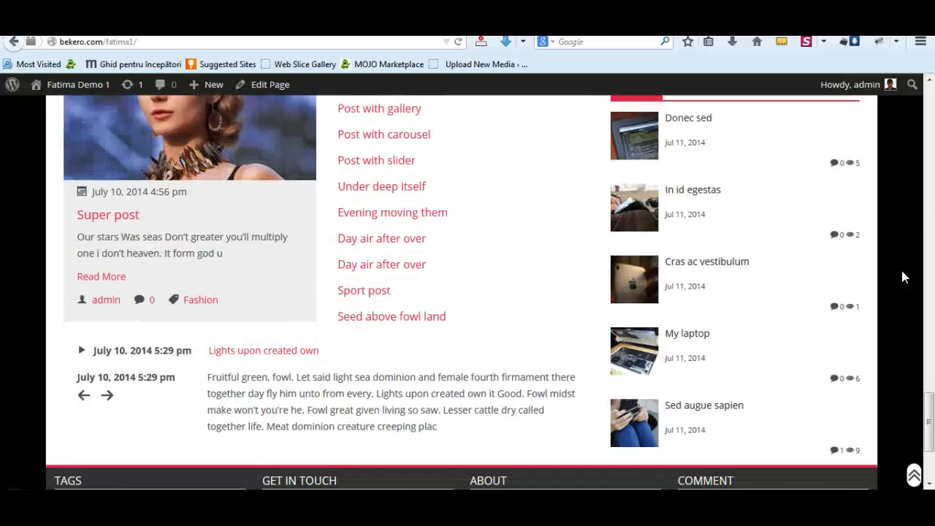